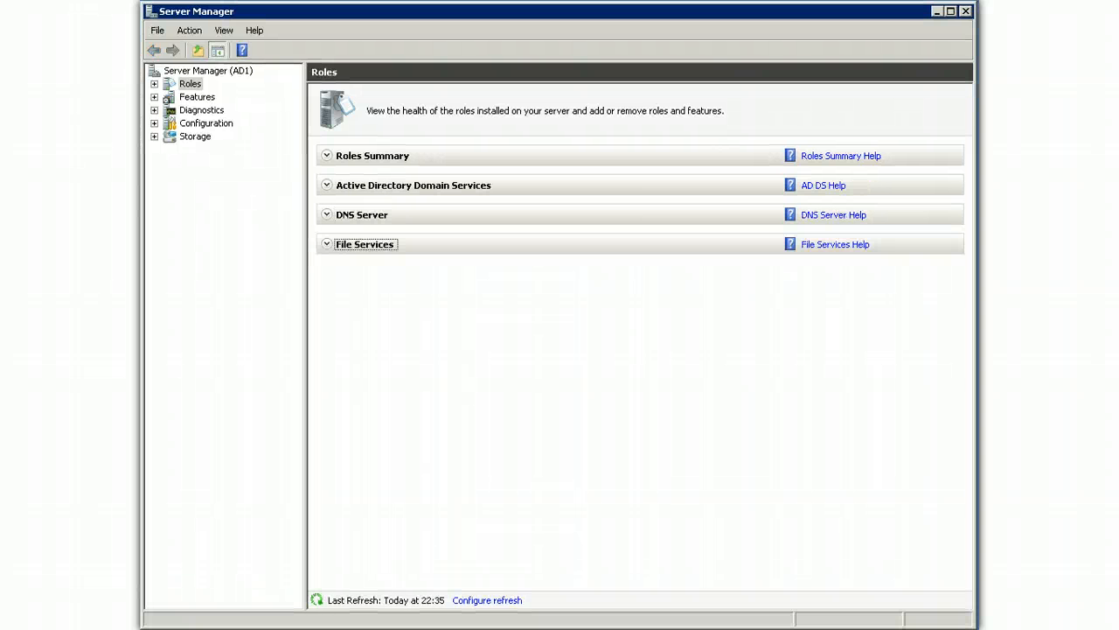
# Step: Start adding the DHCP Server role to the server and keep 10.0.0.2 as its network connection binding
pyautogui.rightClick(199, 84)
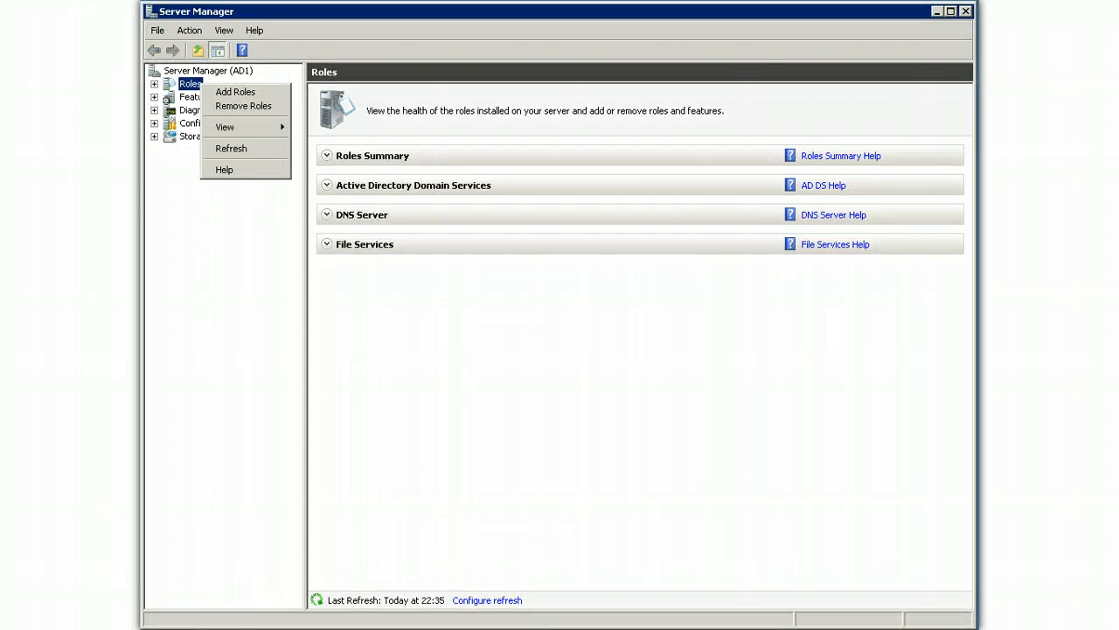
pyautogui.click(235, 92)
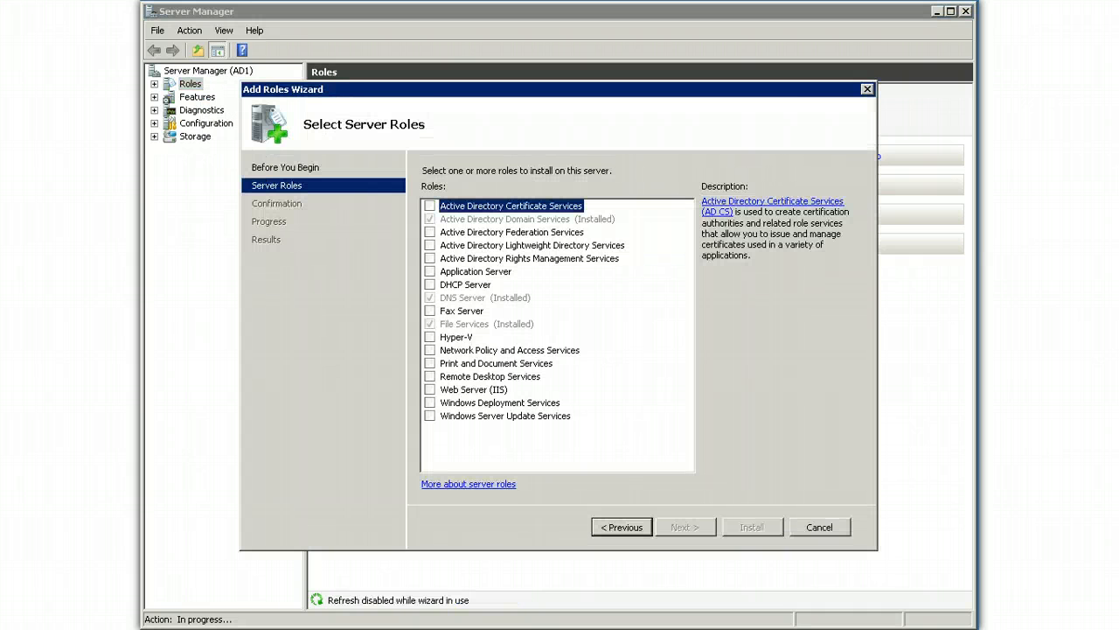
pyautogui.click(429, 284)
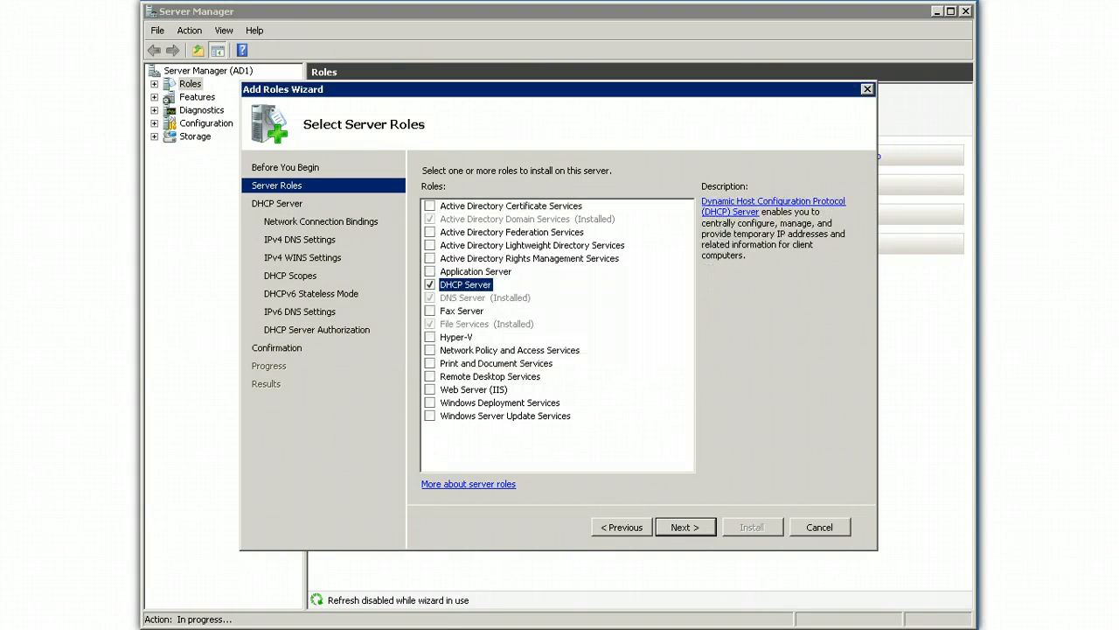
pyautogui.press('Return')
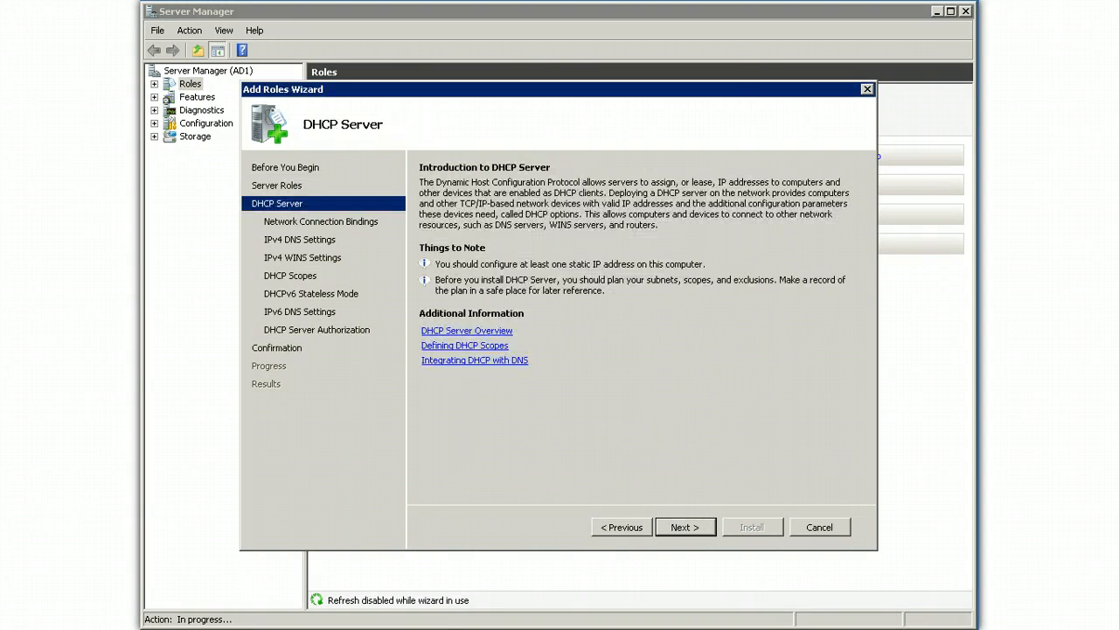
pyautogui.press('Return')
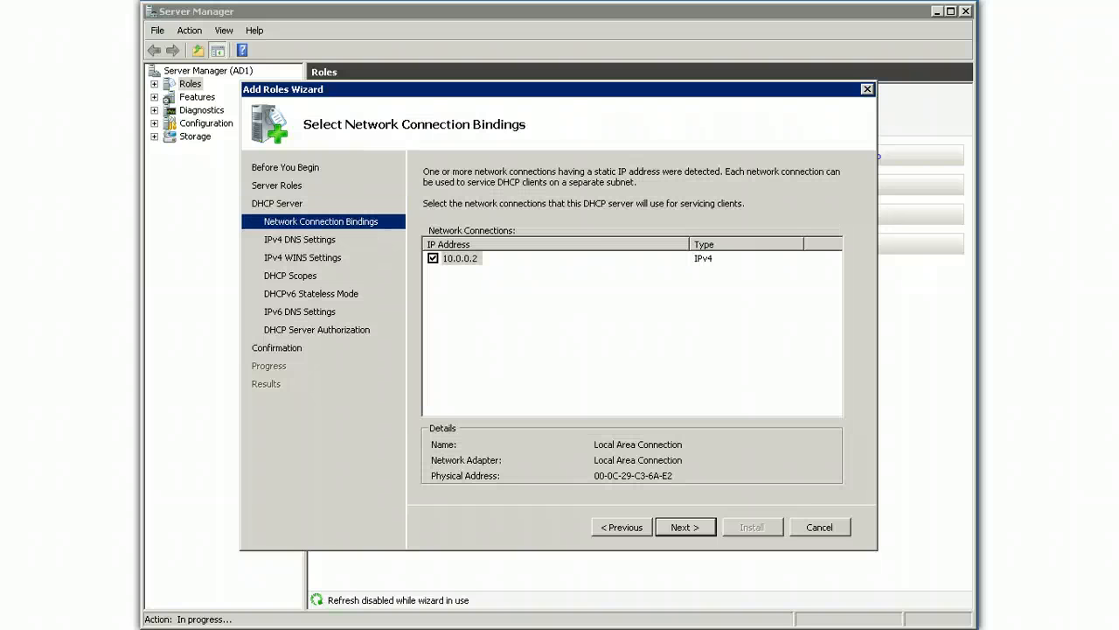
pyautogui.press('Return')
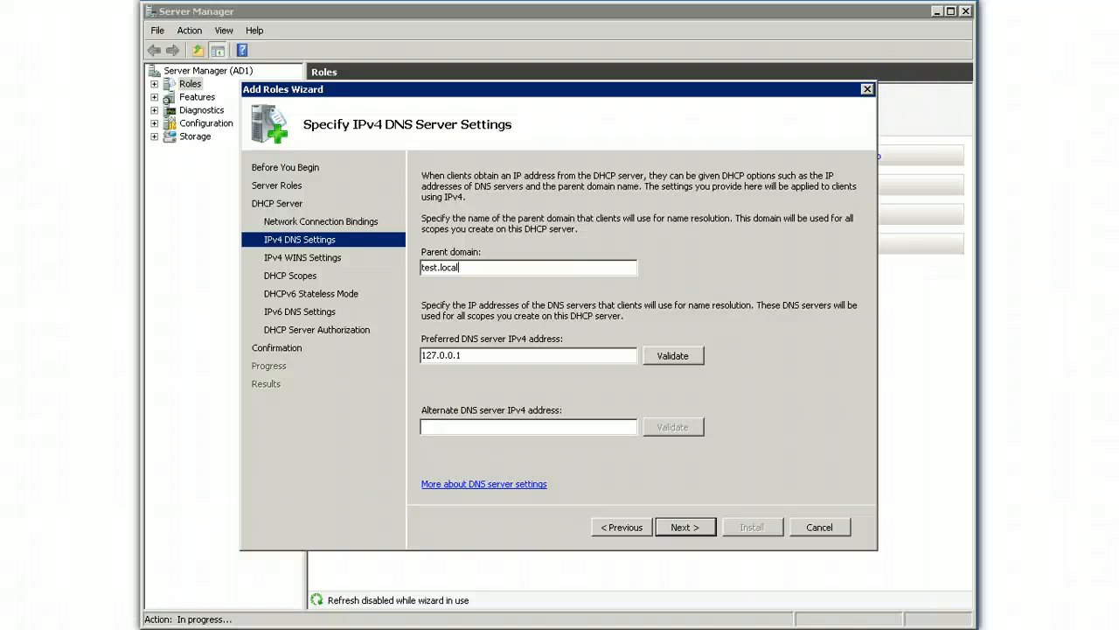
# Step: Set the preferred IPv4 DNS server address to 10.0.0.2 and keep WINS as not required
pyautogui.press('Tab')
pyautogui.write('10.0.0.2')
pyautogui.press('Return')
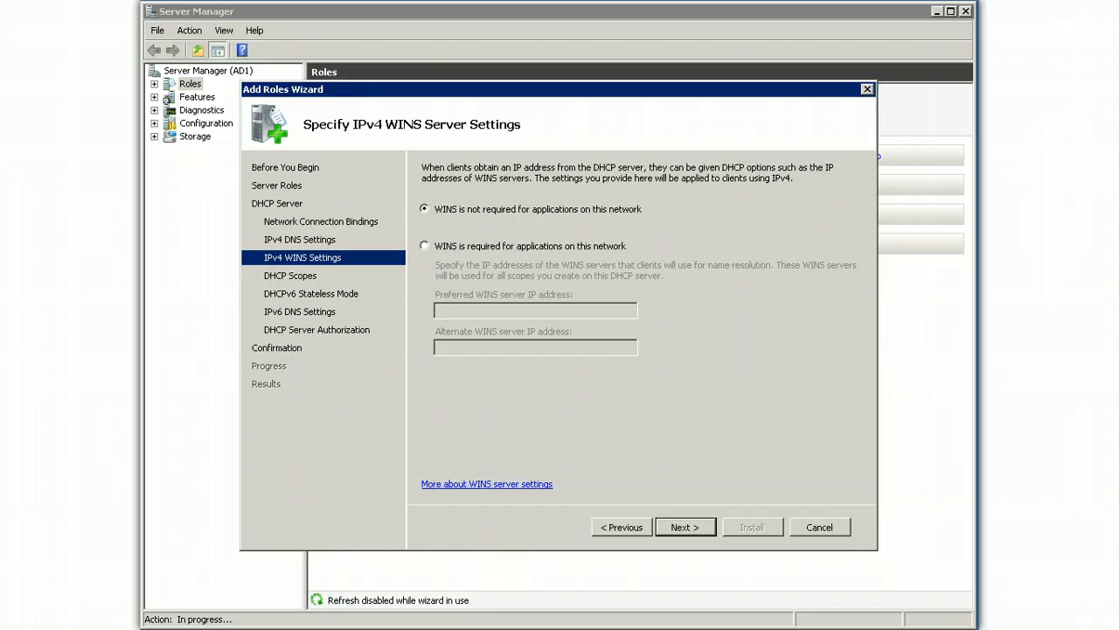
pyautogui.press('Return')
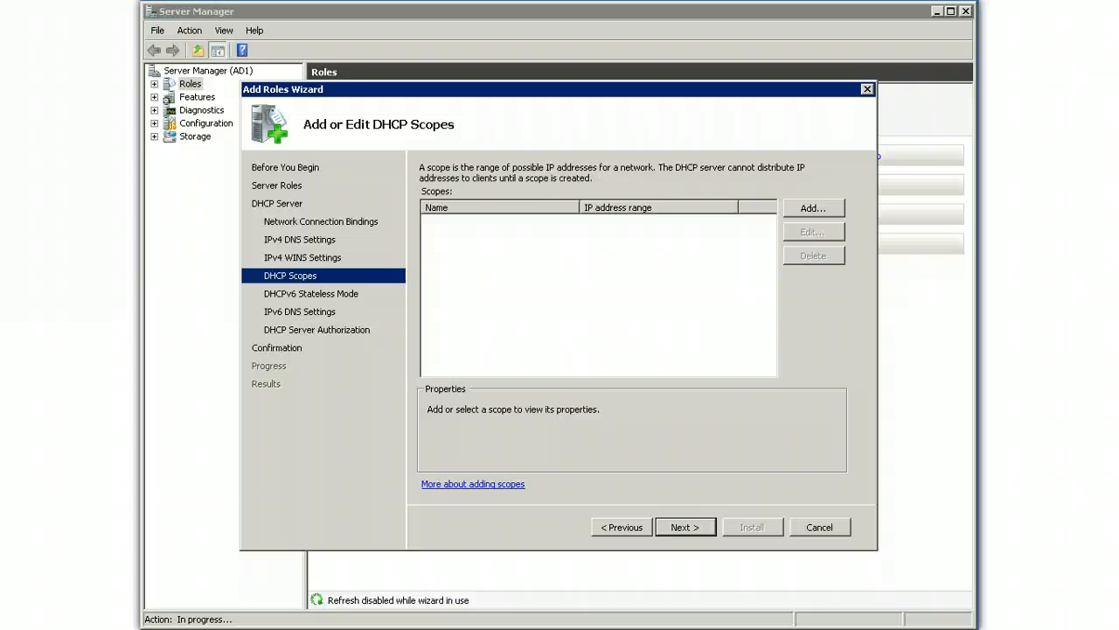
# Step: Install the DHCP role without scopes, keeping the default IPv6 settings and authorizing the server with the current credentials
pyautogui.press('Return')
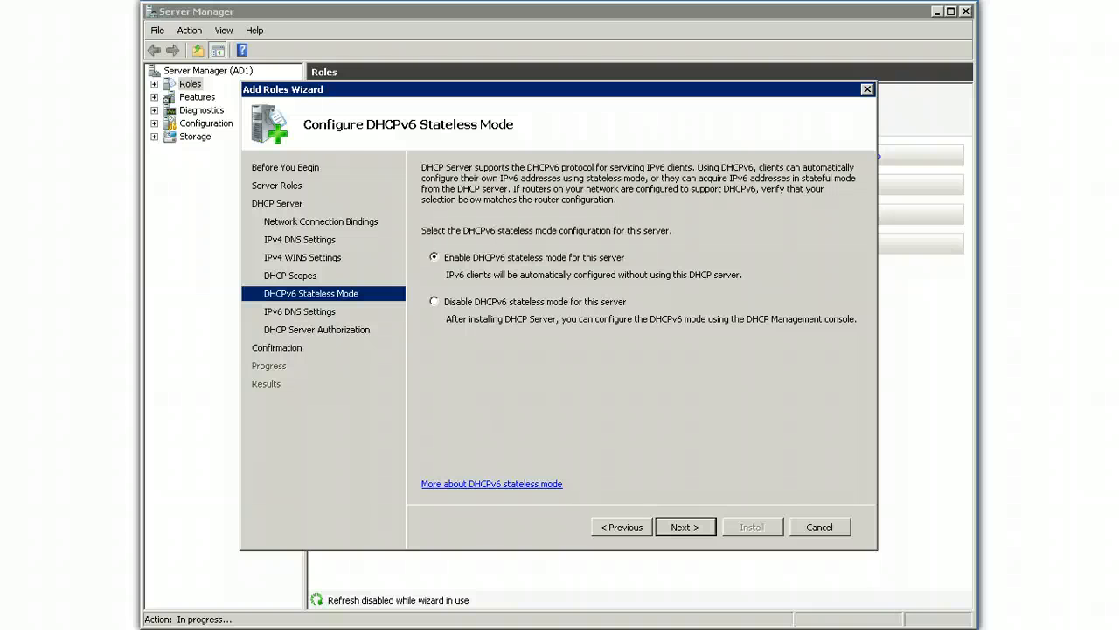
pyautogui.press('Return')
pyautogui.press('Return')
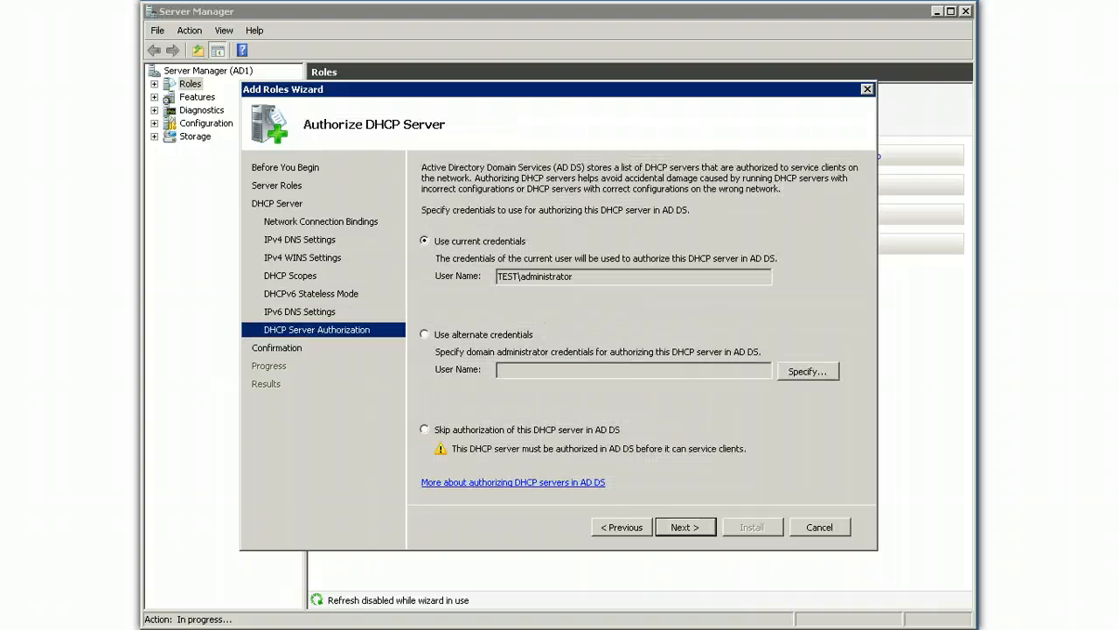
pyautogui.press('Return')
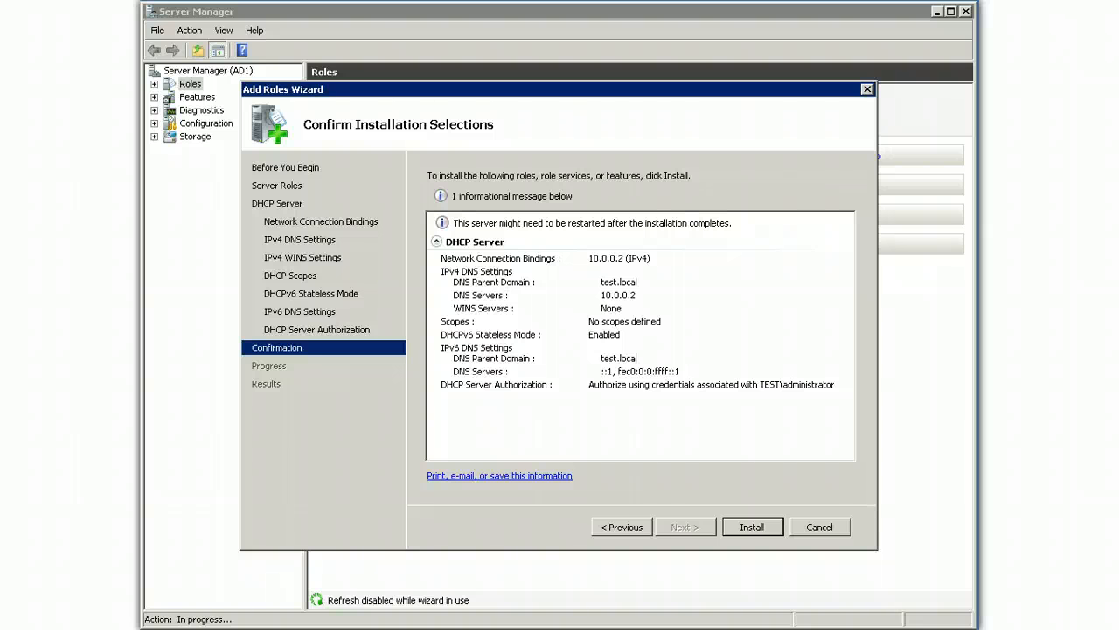
pyautogui.press('Return')
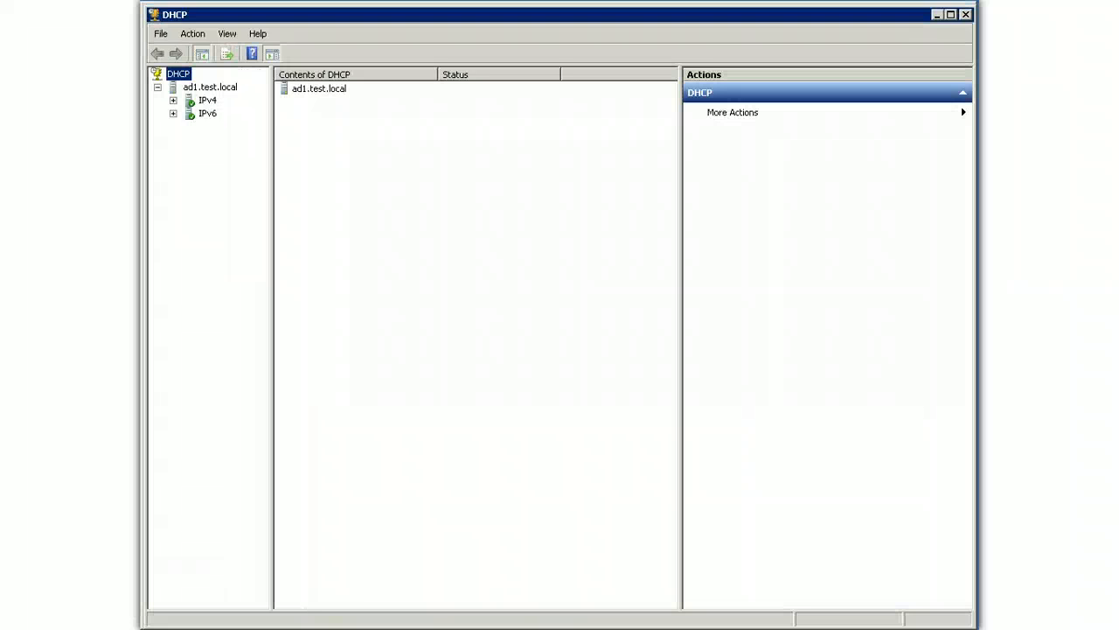
# Step: Add the authorized DHCP server ad2.test.local to the DHCP console
pyautogui.rightClick(186, 73)
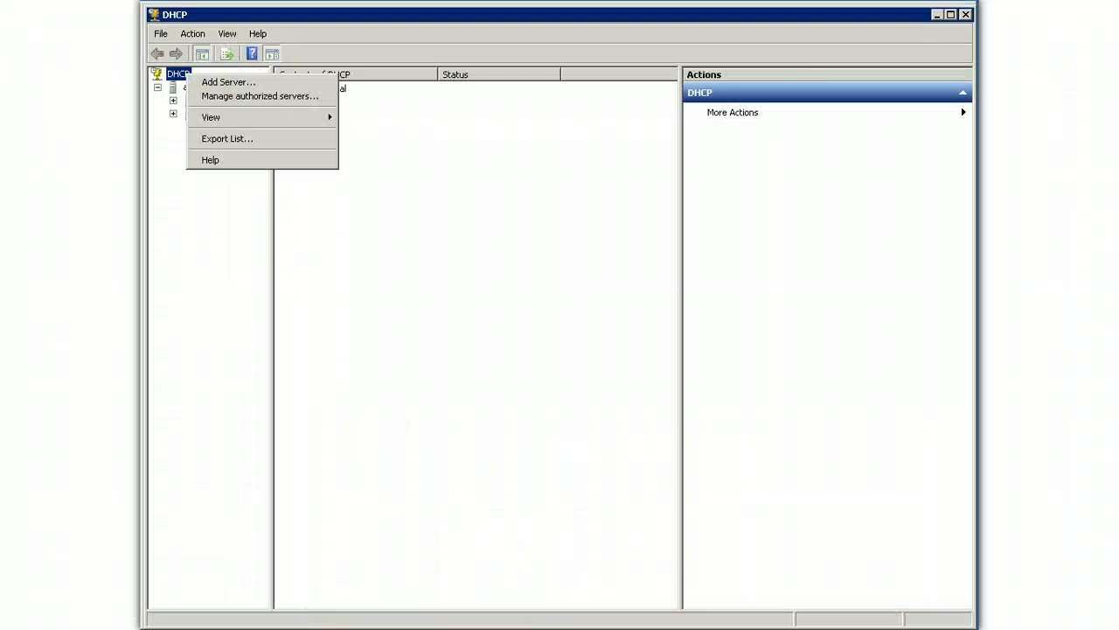
pyautogui.click(229, 82)
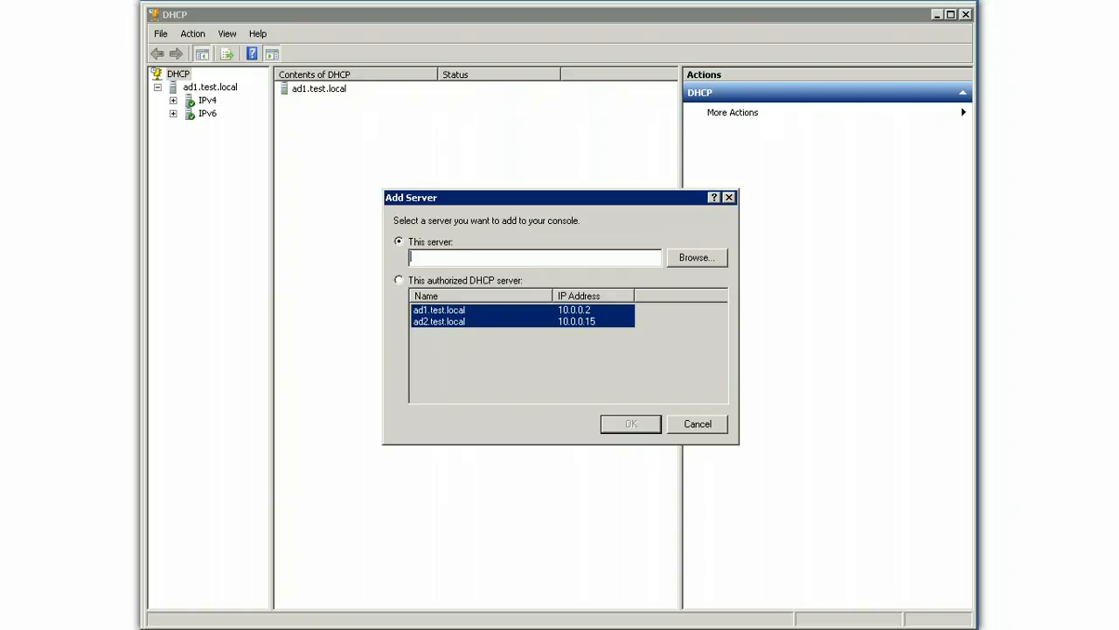
pyautogui.click(399, 280)
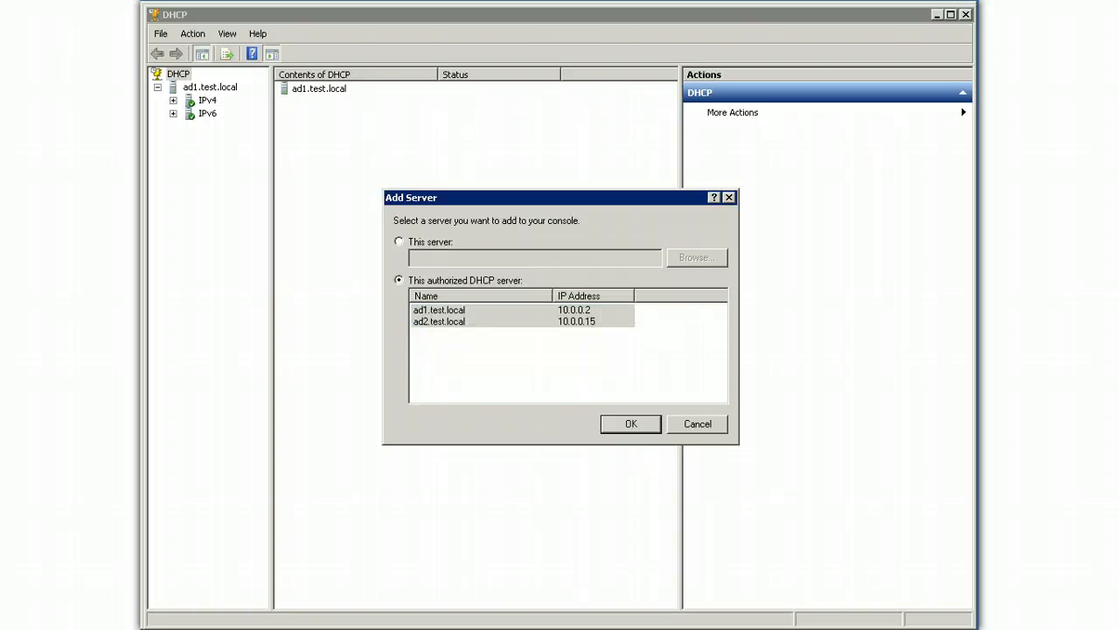
pyautogui.click(439, 321)
pyautogui.press('Return')
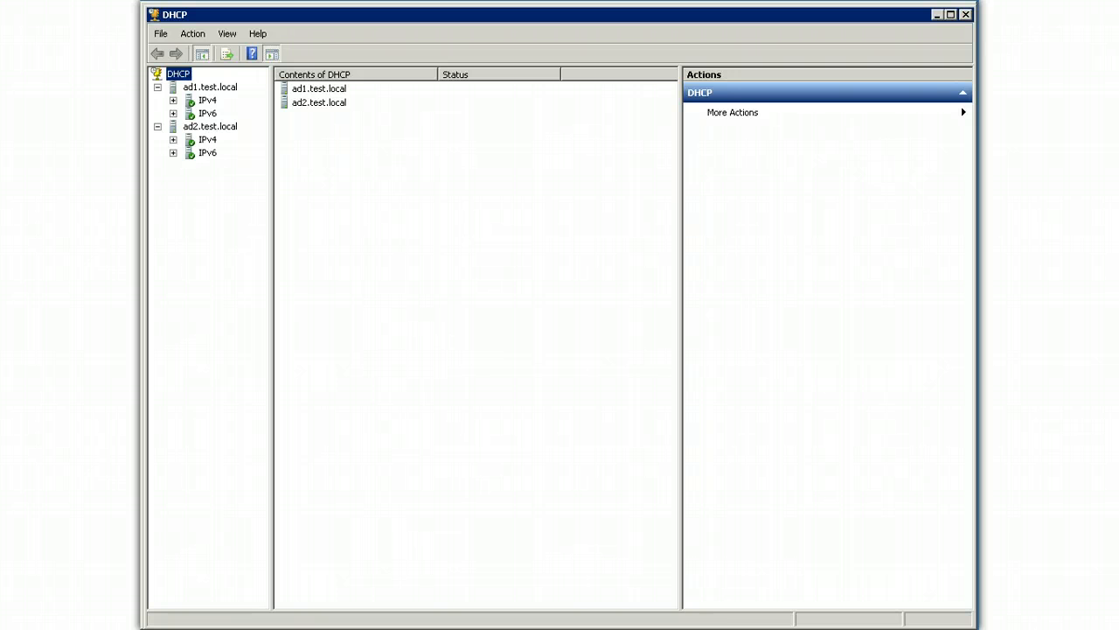
# Step: Start a new IPv4 scope on ad1.test.local and name it Split-scope
pyautogui.click(207, 140)
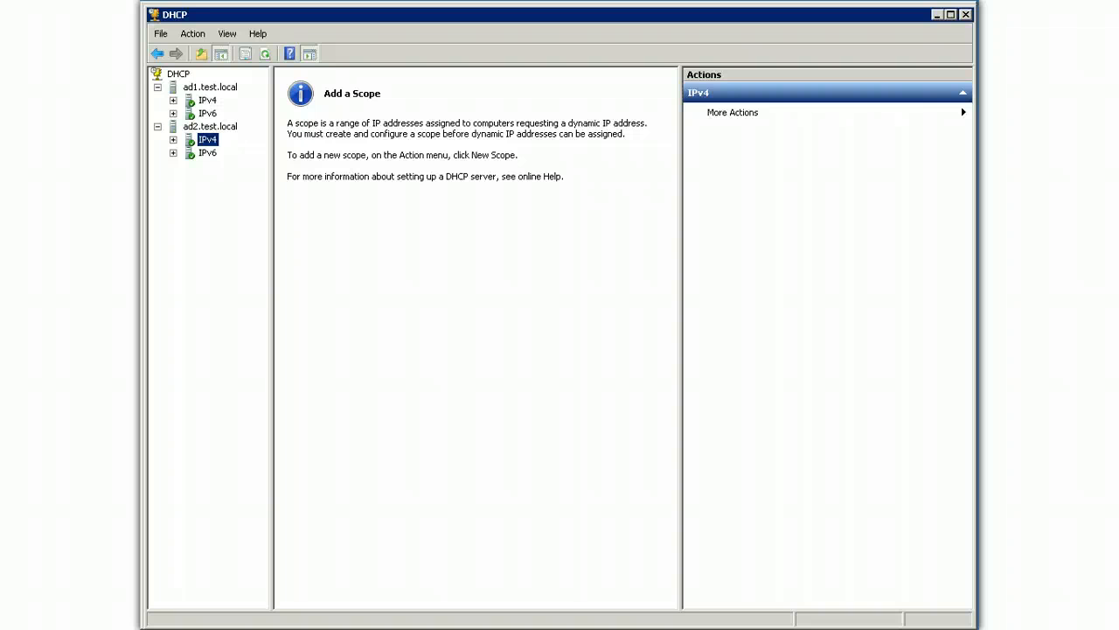
pyautogui.rightClick(204, 99)
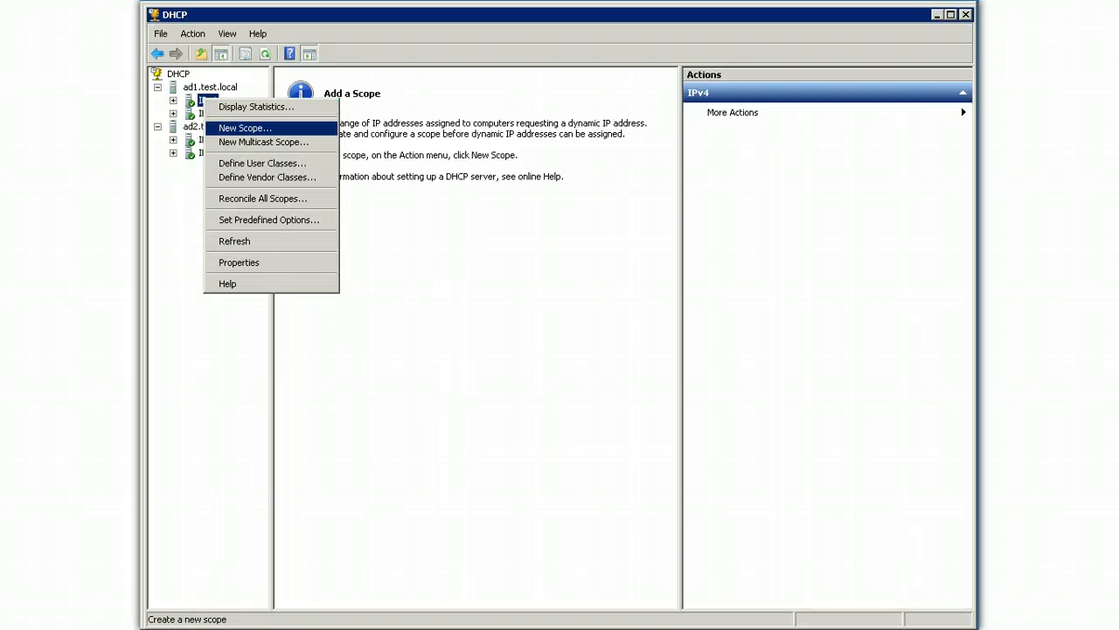
pyautogui.press('Return')
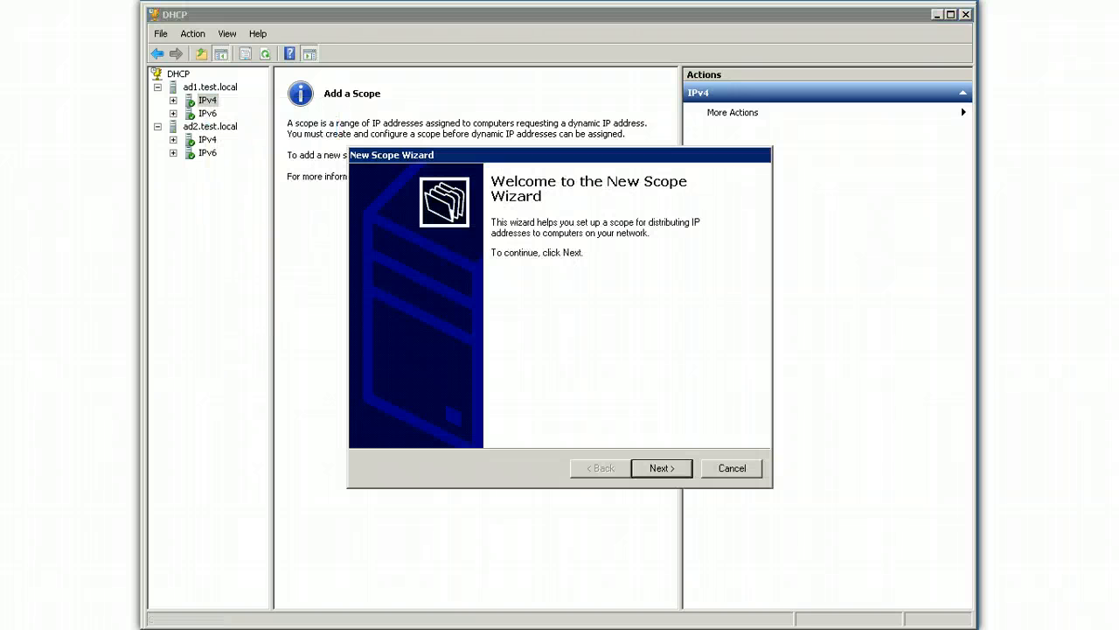
pyautogui.press('Return')
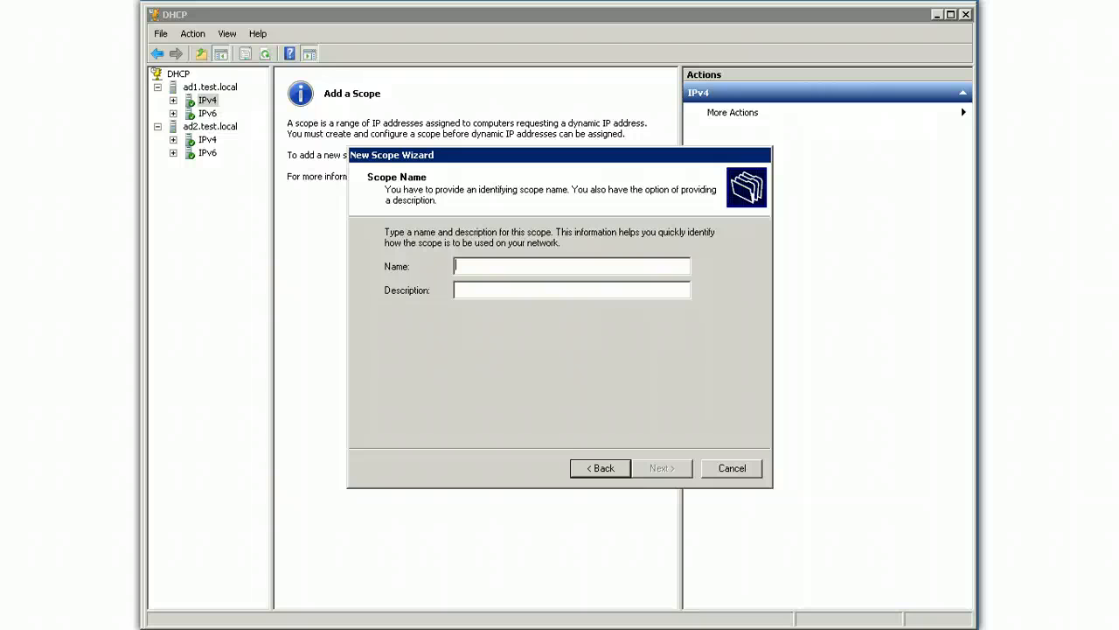
pyautogui.write('Split-scope')
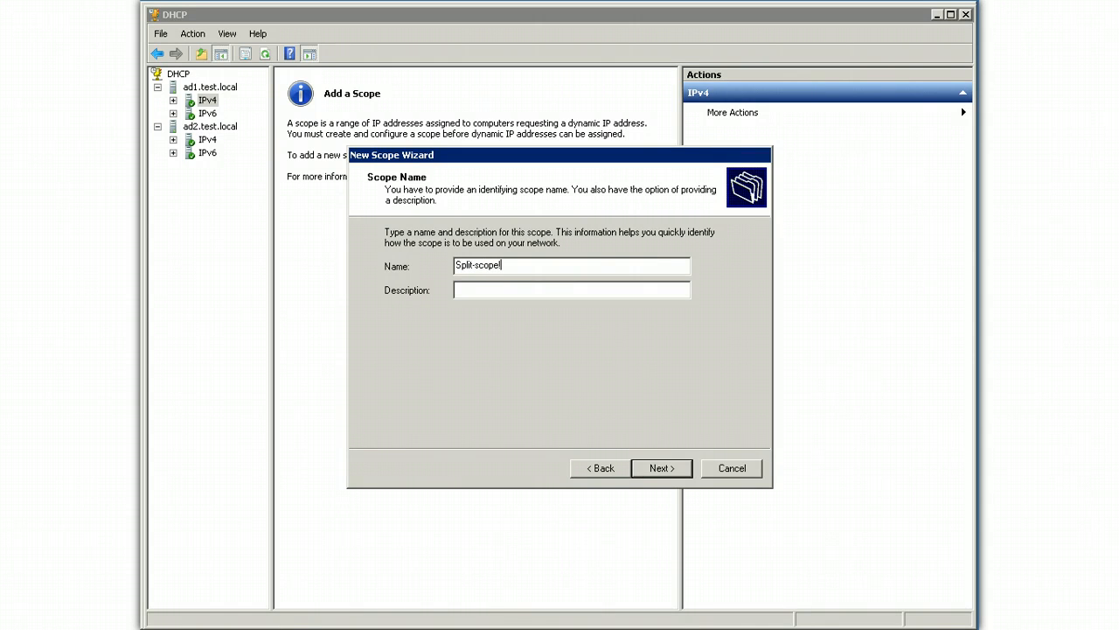
pyautogui.press('Return')
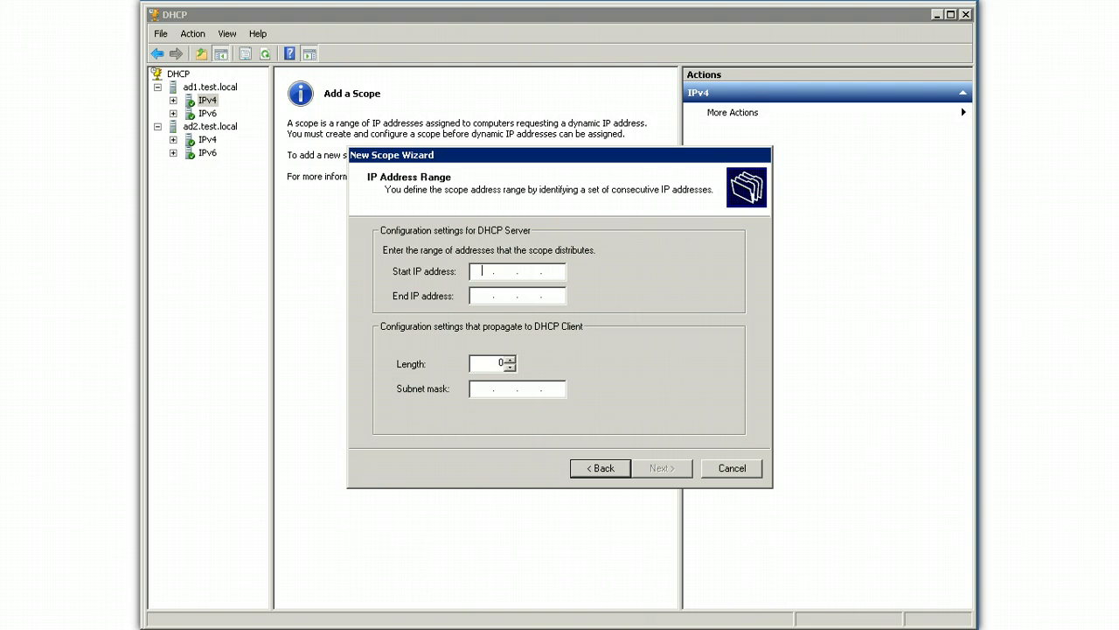
# Step: Set the scope's address range from 10.0.0.100 to 10.0.0.200, with no exclusions and the default lease duration
pyautogui.write('10.0.0.100')
pyautogui.press('Tab')
pyautogui.write('10 . 0 . 0 ')
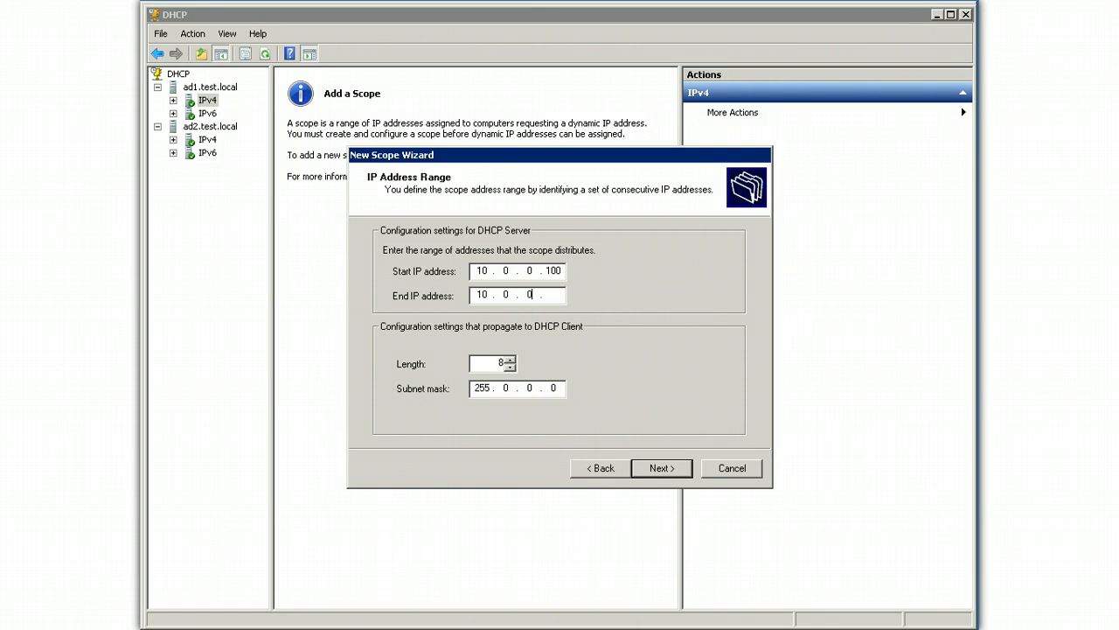
pyautogui.write('. 200')
pyautogui.press('Return')
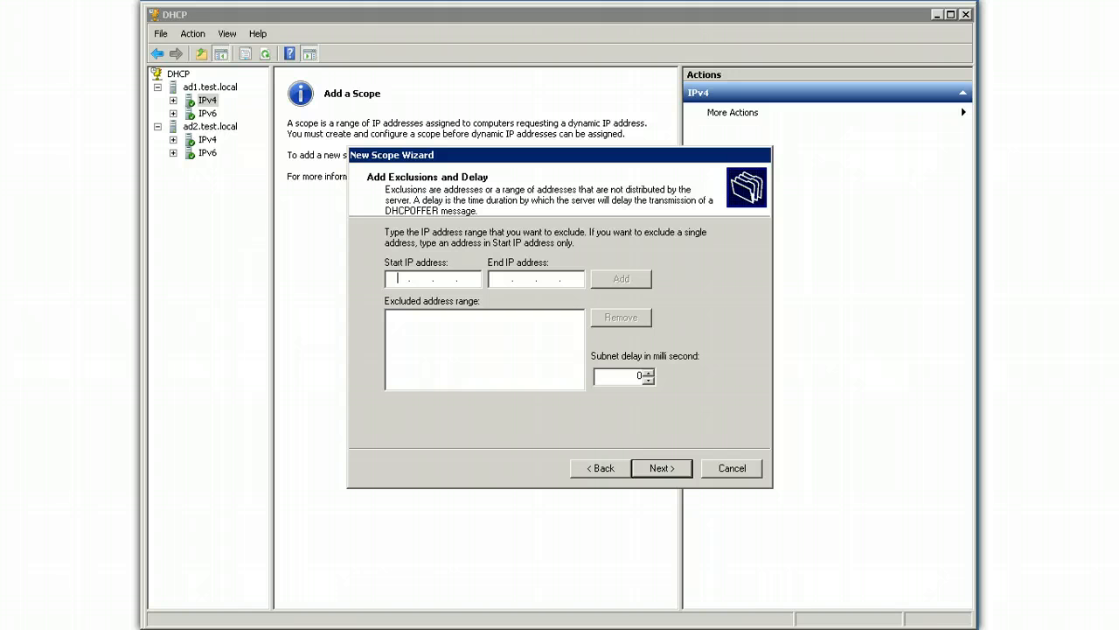
pyautogui.press('Return')
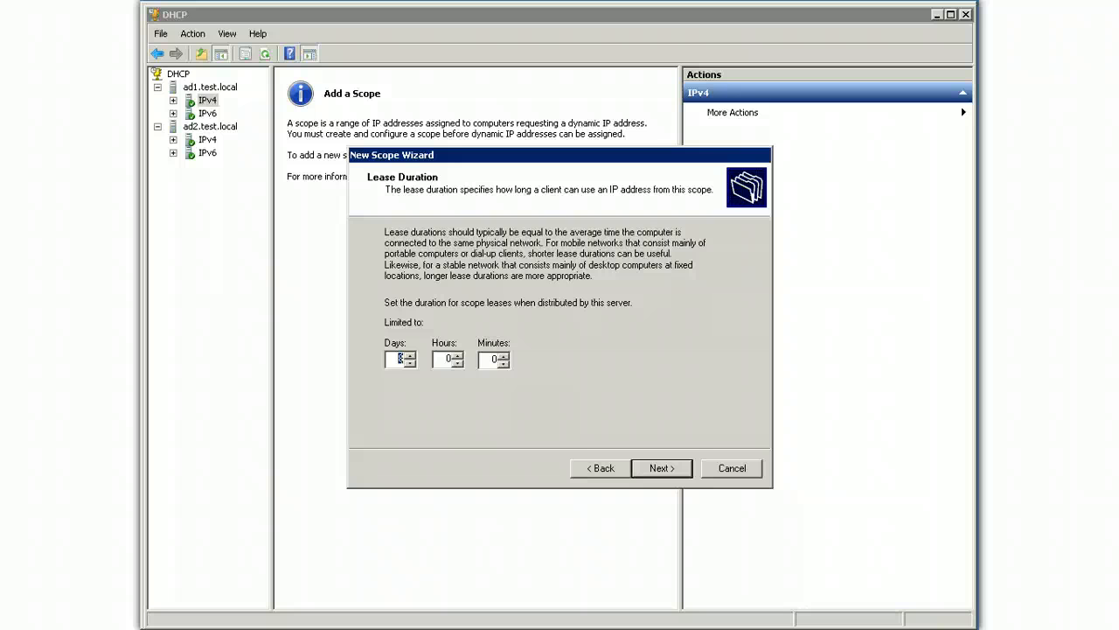
pyautogui.press('Return')
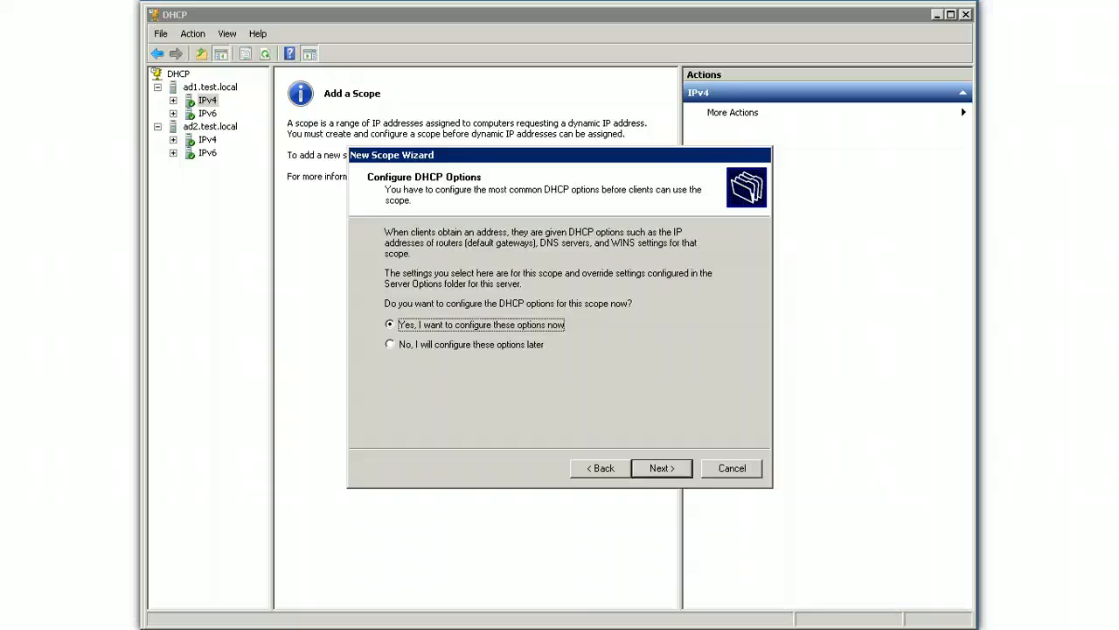
# Step: Choose to configure the scope's DHCP options now and add 10.0.0.1 as the default gateway
pyautogui.press('Return')
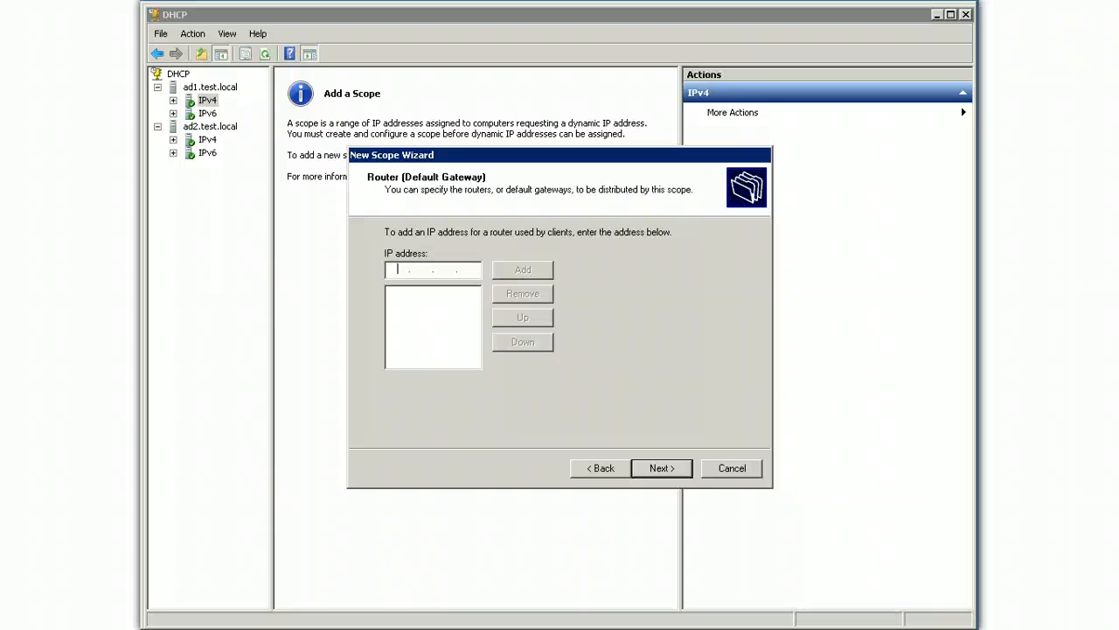
pyautogui.write('10.0.0.1')
pyautogui.press('Tab')
pyautogui.press('Return')
pyautogui.press('Return')
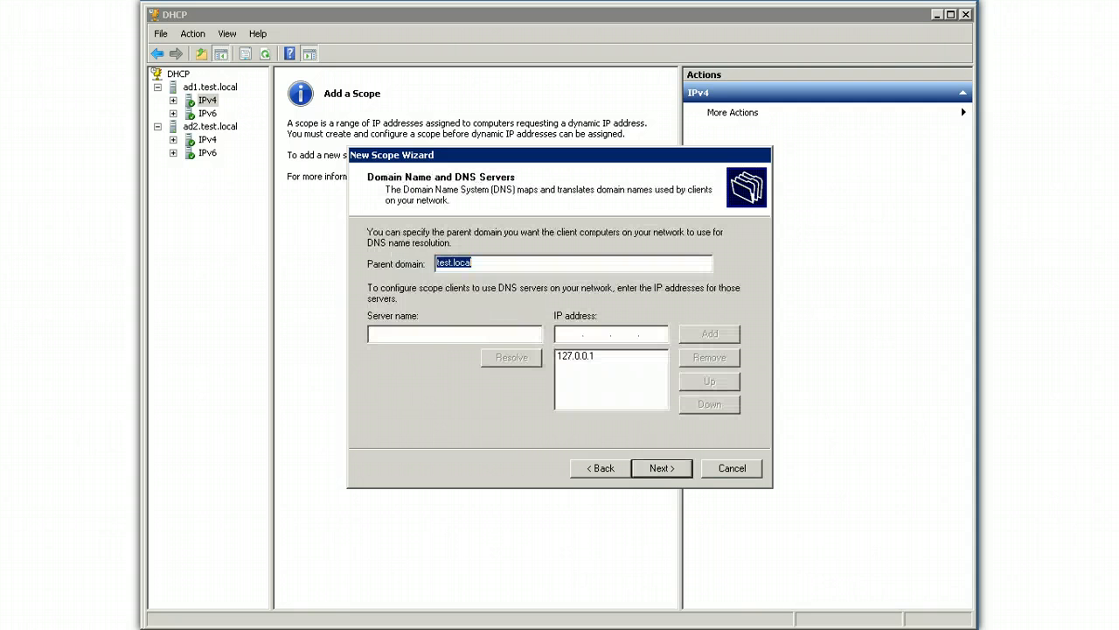
# Step: Replace the scope's DNS server 127.0.0.1 with 10.0.0.2, keeping test.local as the parent domain
pyautogui.click(577, 355)
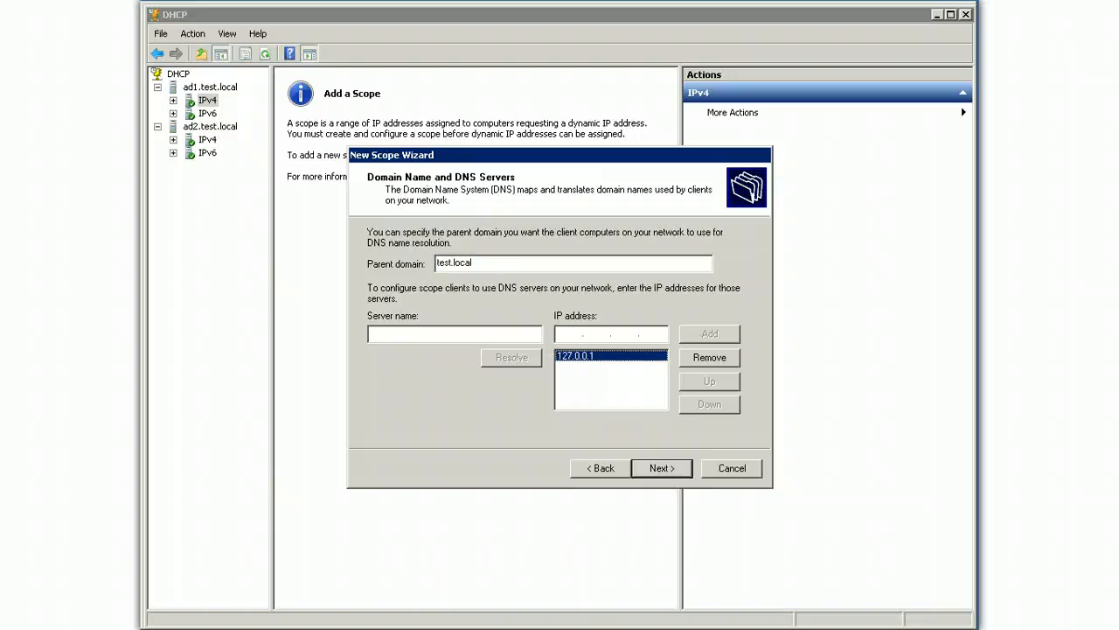
pyautogui.hotkey('shift', 'Tab')
pyautogui.hotkey('shift', 'Tab')
pyautogui.hotkey('shift', 'Tab')
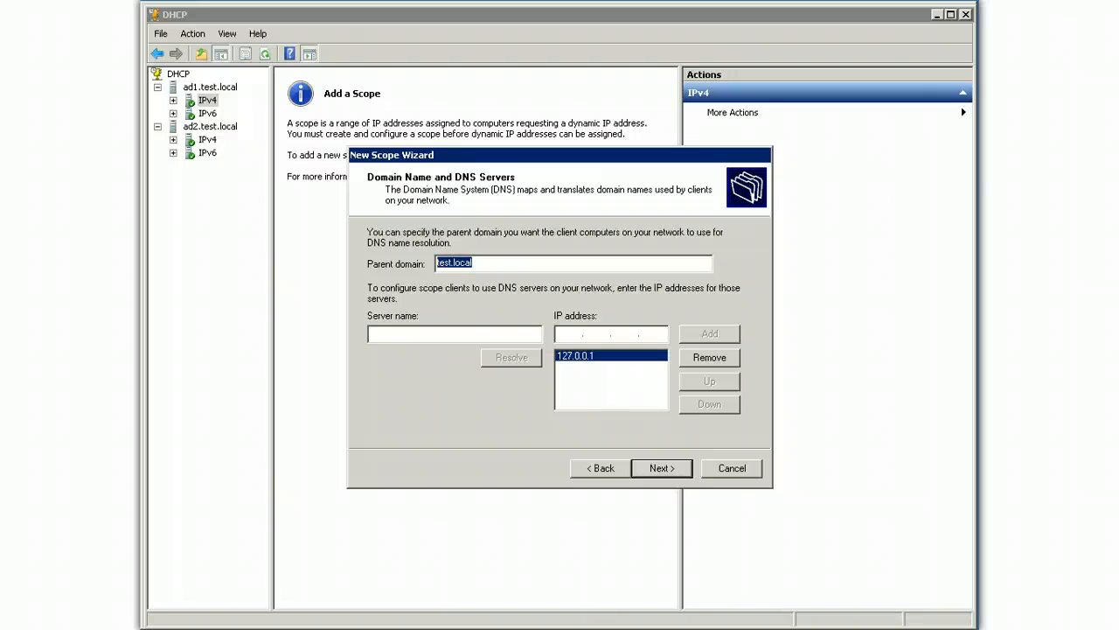
pyautogui.click(576, 356)
pyautogui.click(709, 358)
pyautogui.write('10.0.0.2')
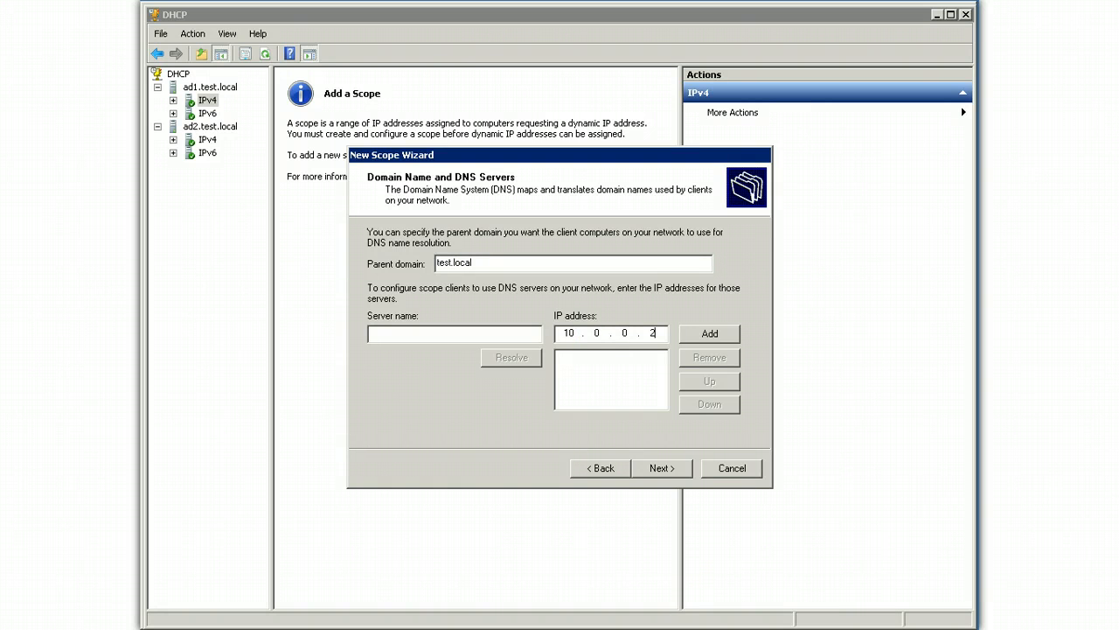
pyautogui.click(709, 334)
pyautogui.press('Return')
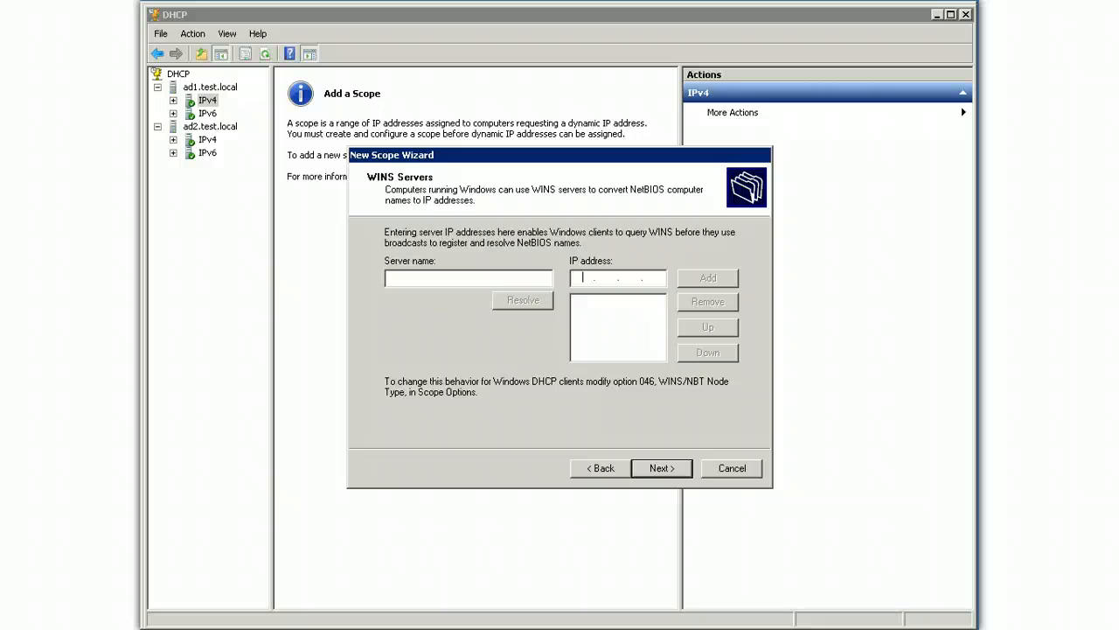
# Step: Leave the WINS servers empty, activate the scope immediately and finish creating it
pyautogui.press('Return')
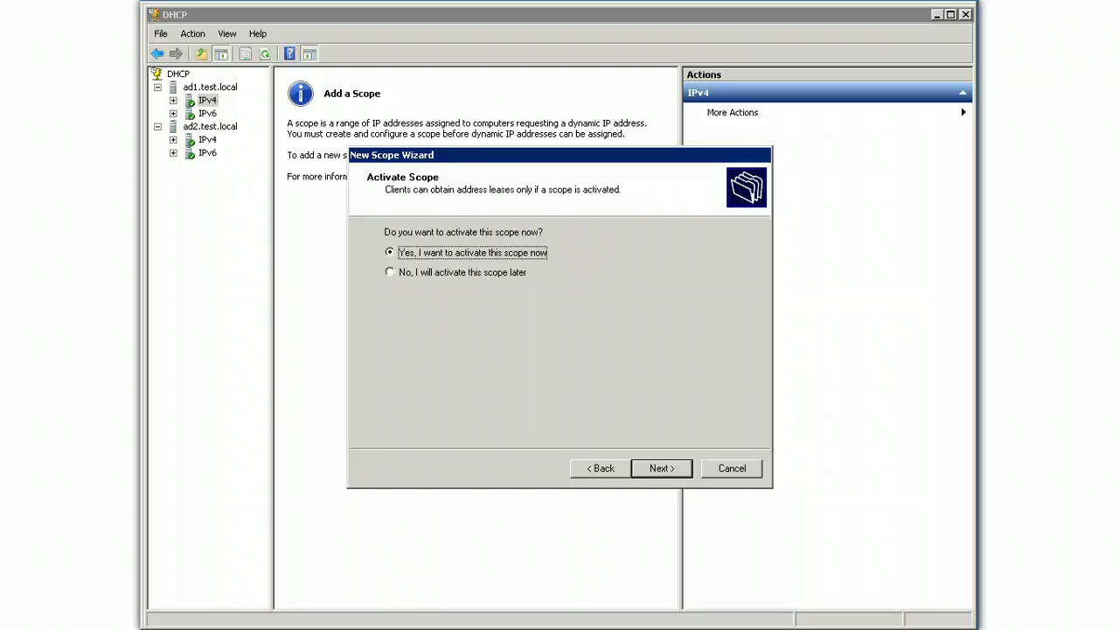
pyautogui.press('Return')
pyautogui.press('Return')
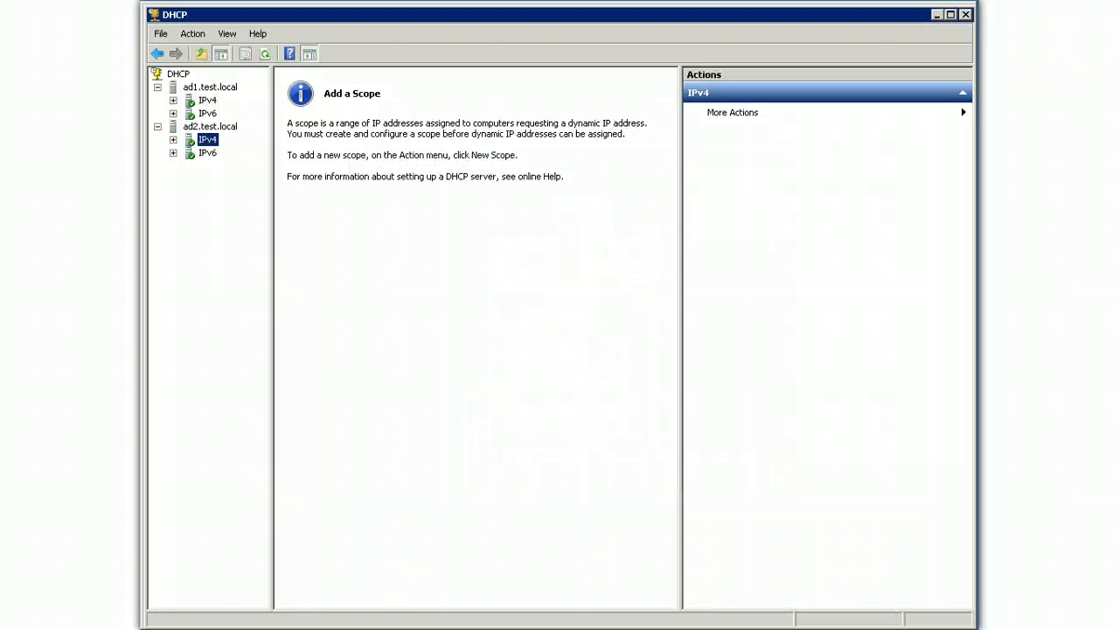
# Step: Review the address pool and scope options of the new IPv4 scope on ad1.test.local
pyautogui.click(173, 100)
pyautogui.click(188, 114)
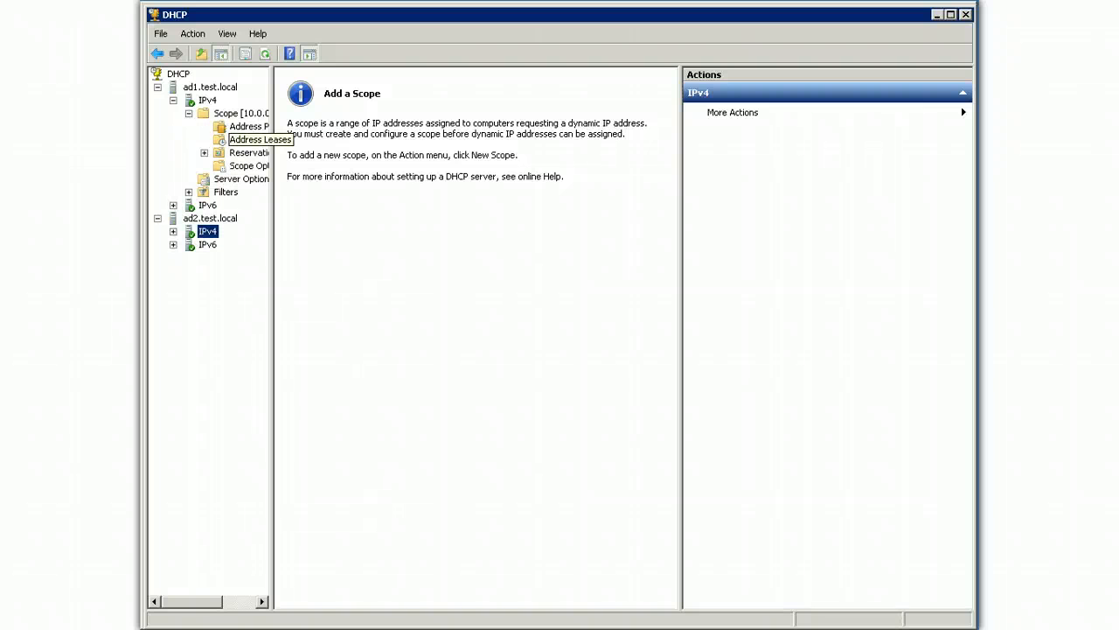
pyautogui.moveTo(272, 139); pyautogui.dragTo(357, 140)
pyautogui.click(254, 127)
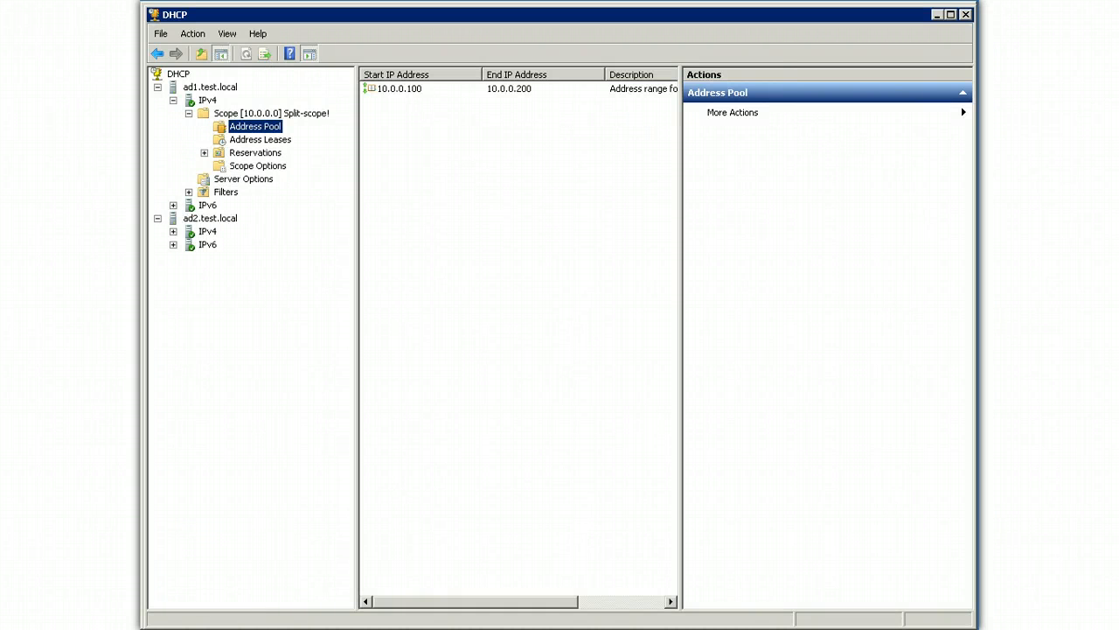
pyautogui.click(257, 166)
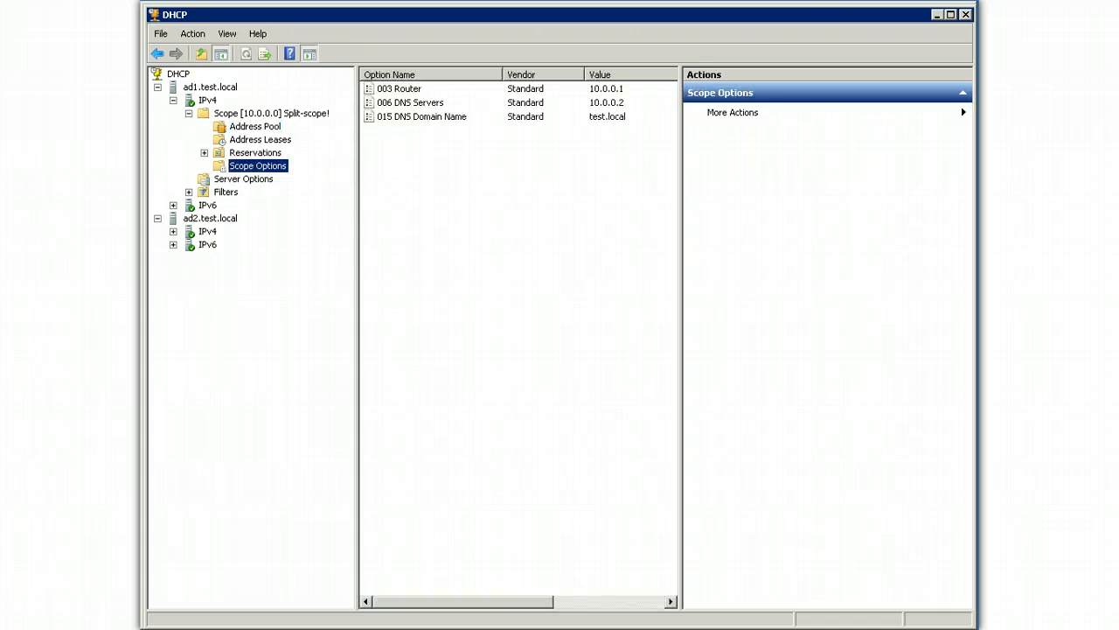
# Step: Start the split-scope configuration for ad1's scope and choose the authorized server ad2.test.local as the additional DHCP server
pyautogui.rightClick(296, 114)
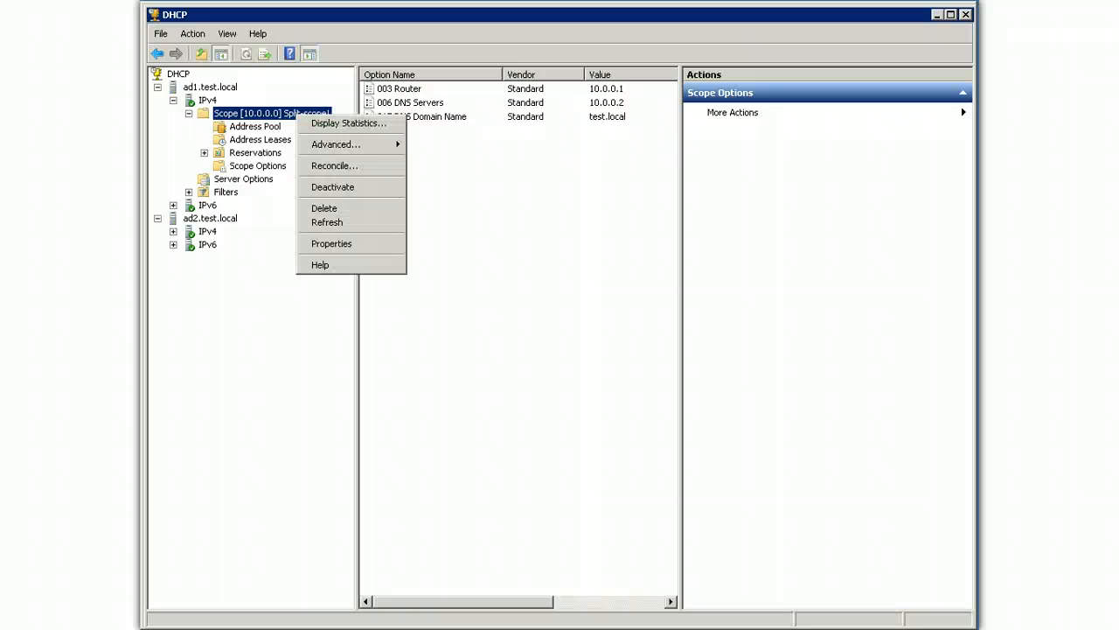
pyautogui.moveTo(336, 144)
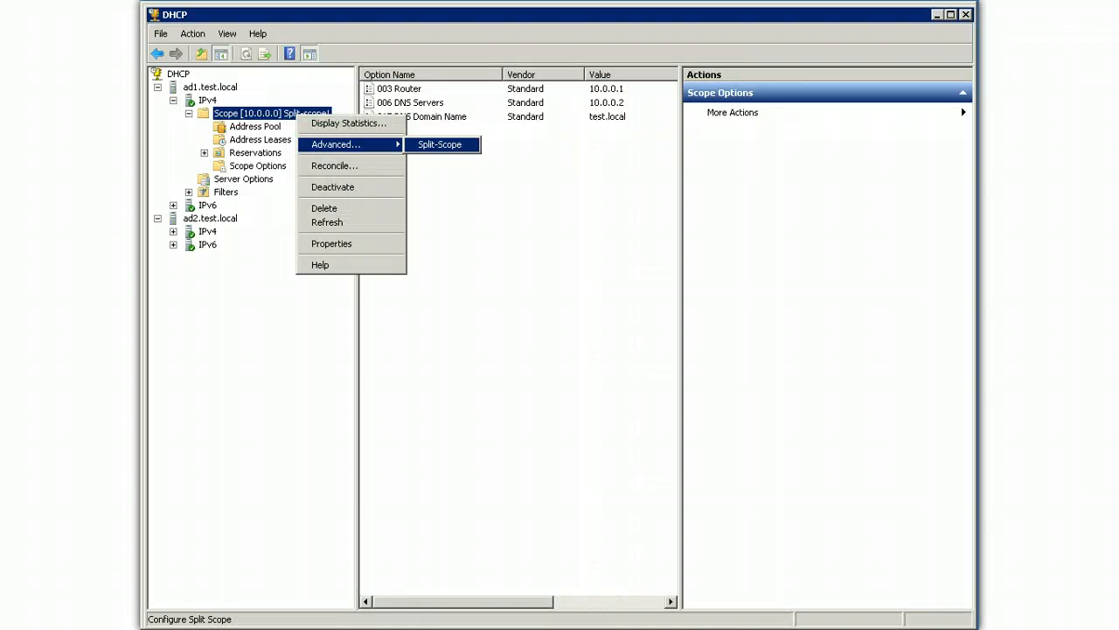
pyautogui.press('Return')
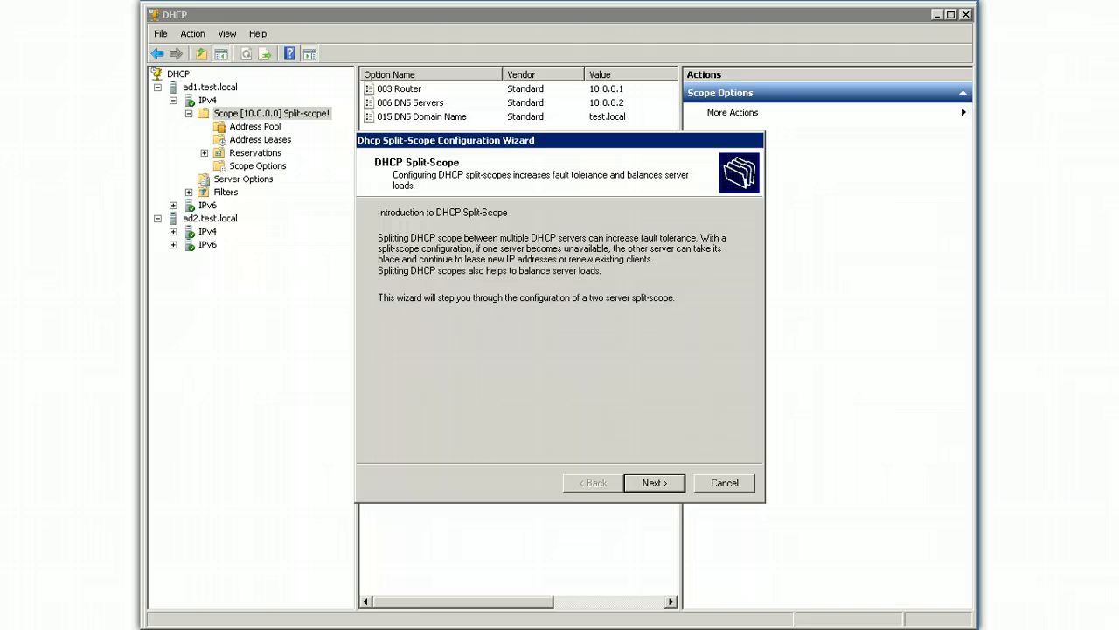
pyautogui.press('Return')
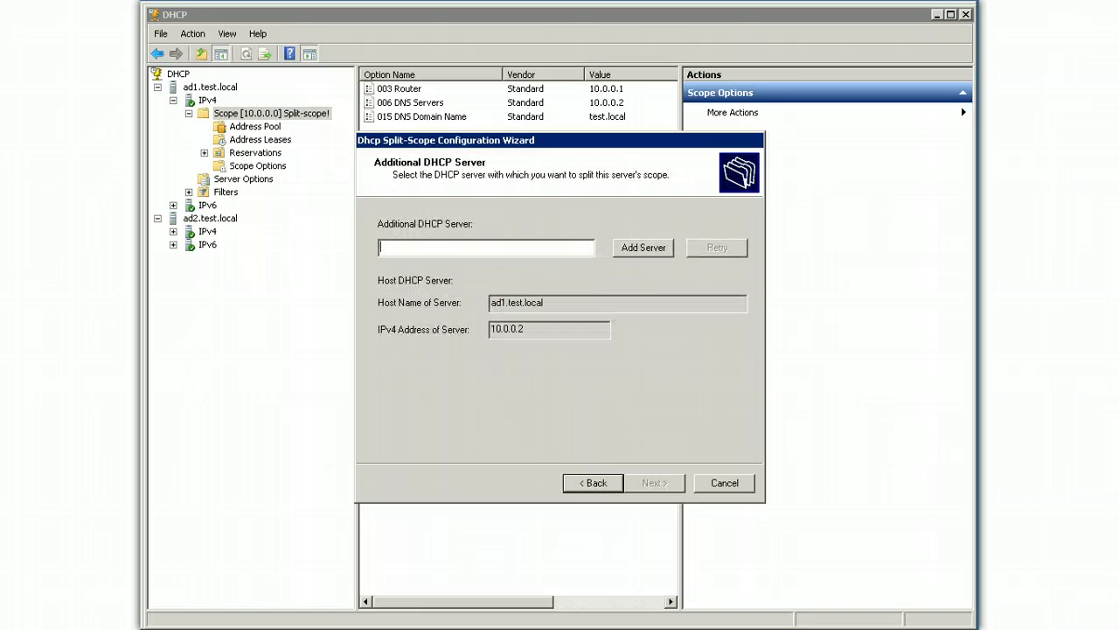
pyautogui.click(643, 248)
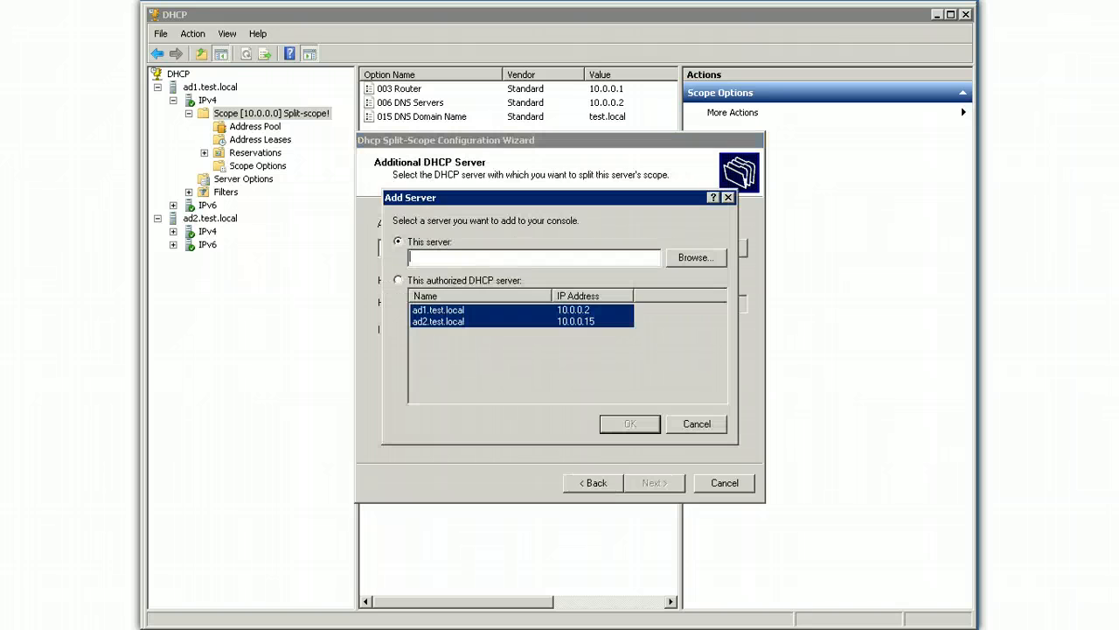
pyautogui.click(399, 280)
pyautogui.click(438, 321)
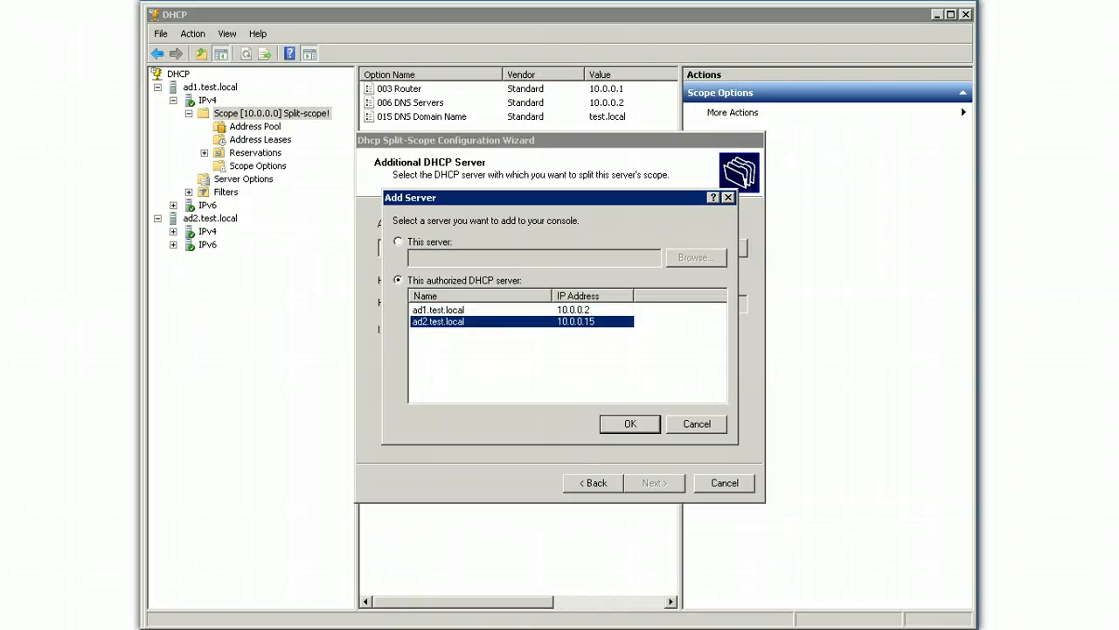
pyautogui.press('Return')
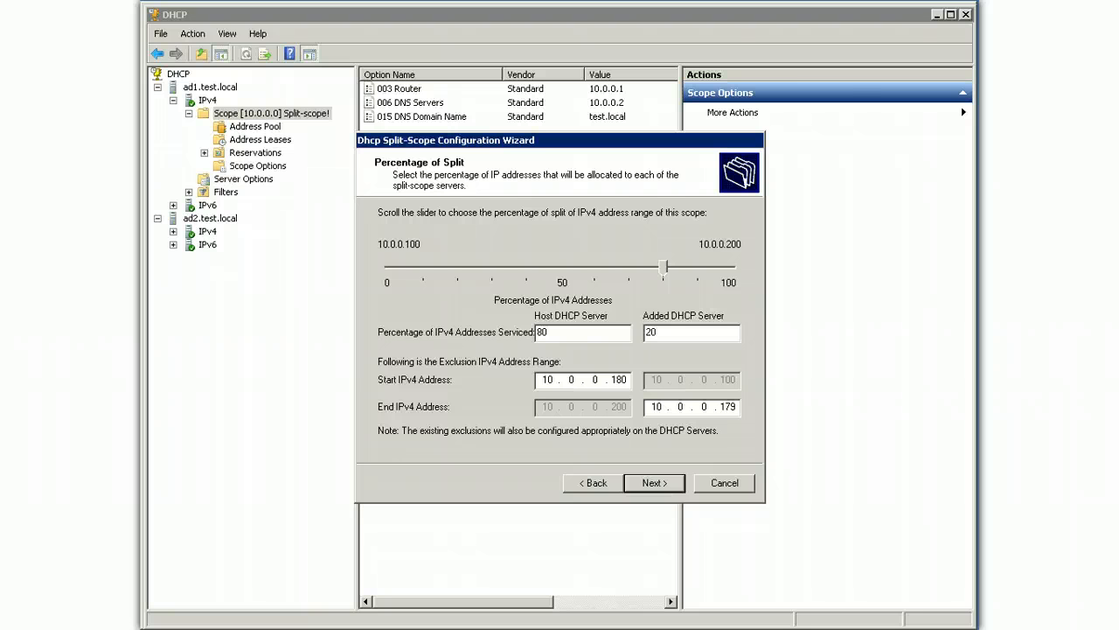
# Step: Accept the split of 80 percent of addresses for the host server and 20 percent for the added server
pyautogui.moveTo(663, 267)
pyautogui.mouseDown()
pyautogui.moveTo(630, 268)
pyautogui.moveTo(663, 268)
pyautogui.mouseUp()
pyautogui.doubleClick(651, 332)
pyautogui.hotkey('shift', 'Tab')
pyautogui.press('Tab')
pyautogui.press('Return')
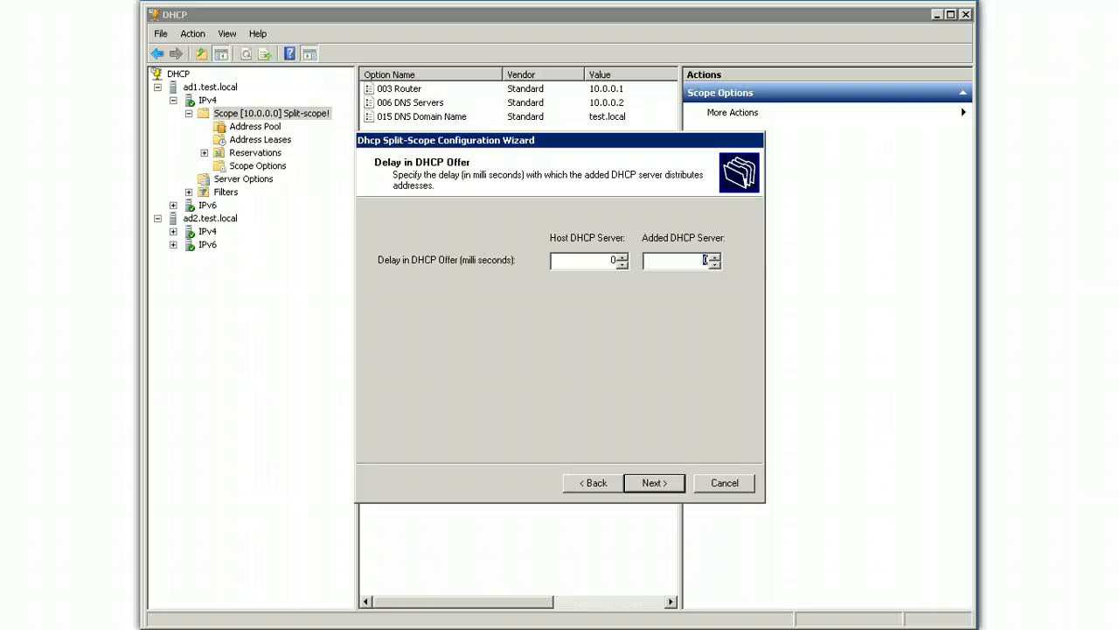
# Step: Set the added server's DHCP offer delay to 1000 milliseconds, leaving the host's at 0, and complete the split-scope configuration
pyautogui.doubleClick(706, 260)
pyautogui.write('1000')
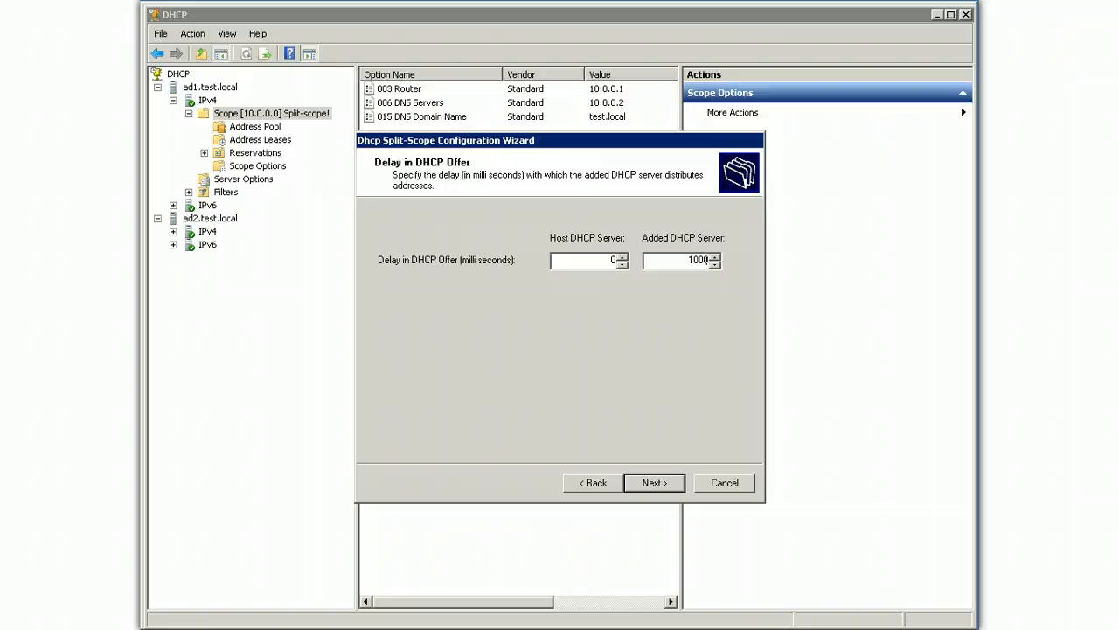
pyautogui.press('Return')
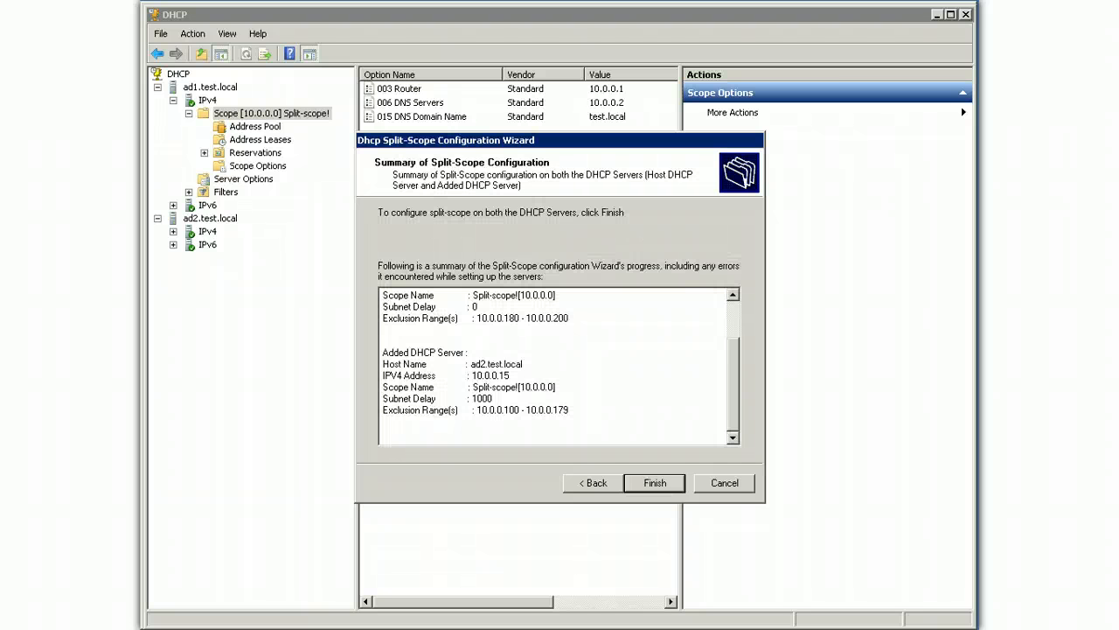
pyautogui.press('Return')
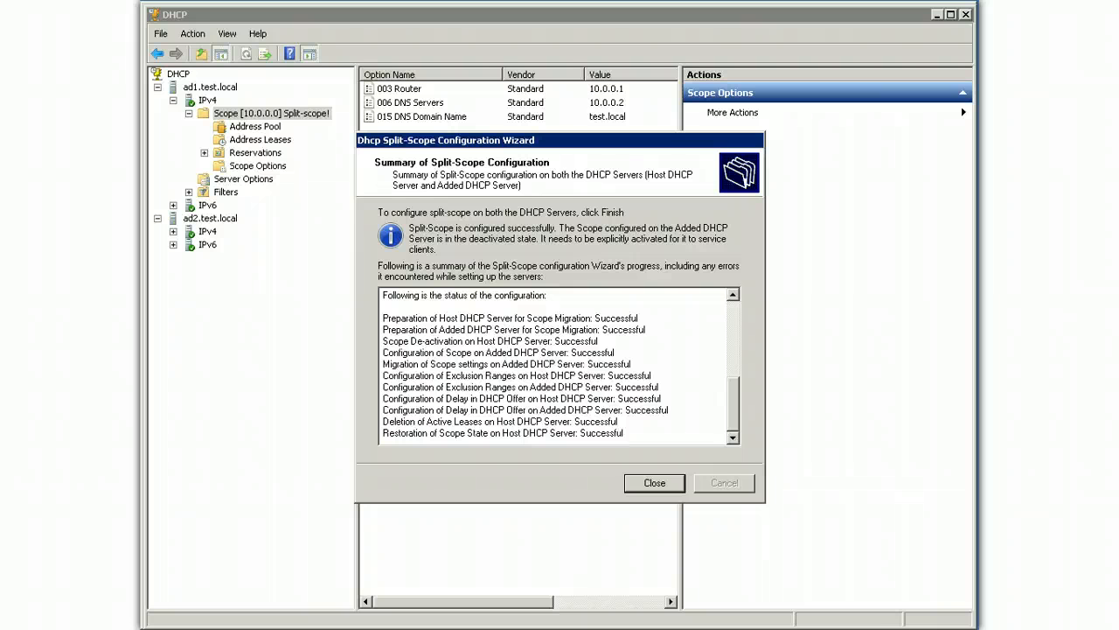
pyautogui.press('Return')
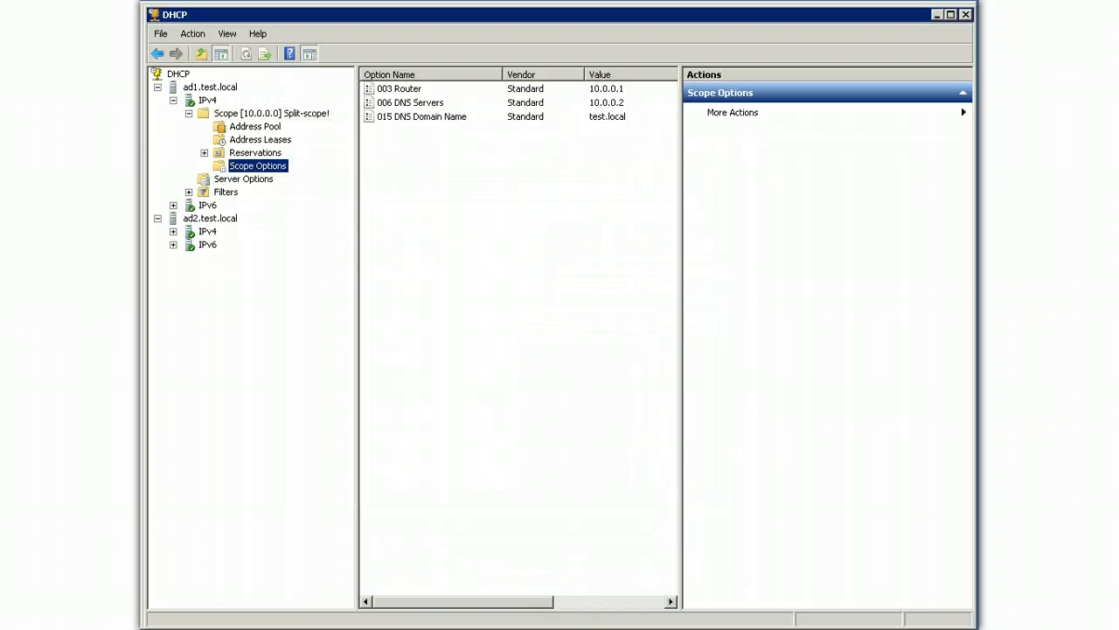
# Step: Refresh IPv4 on ad2.test.local and review the address pool and scope options of its split scope
pyautogui.click(173, 231)
pyautogui.click(207, 231)
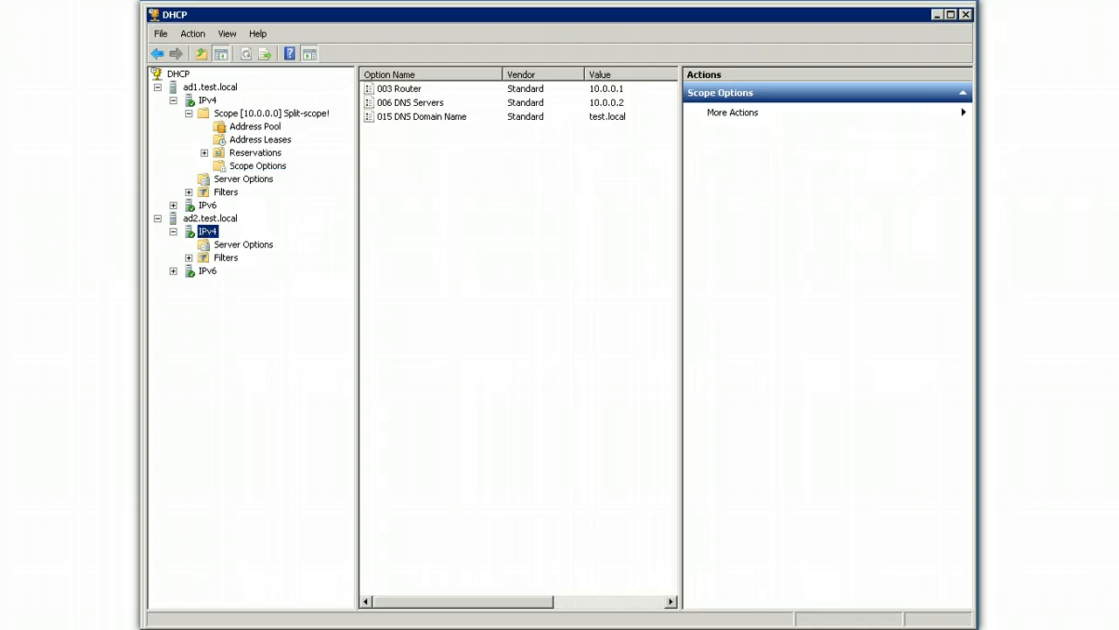
pyautogui.rightClick(208, 232)
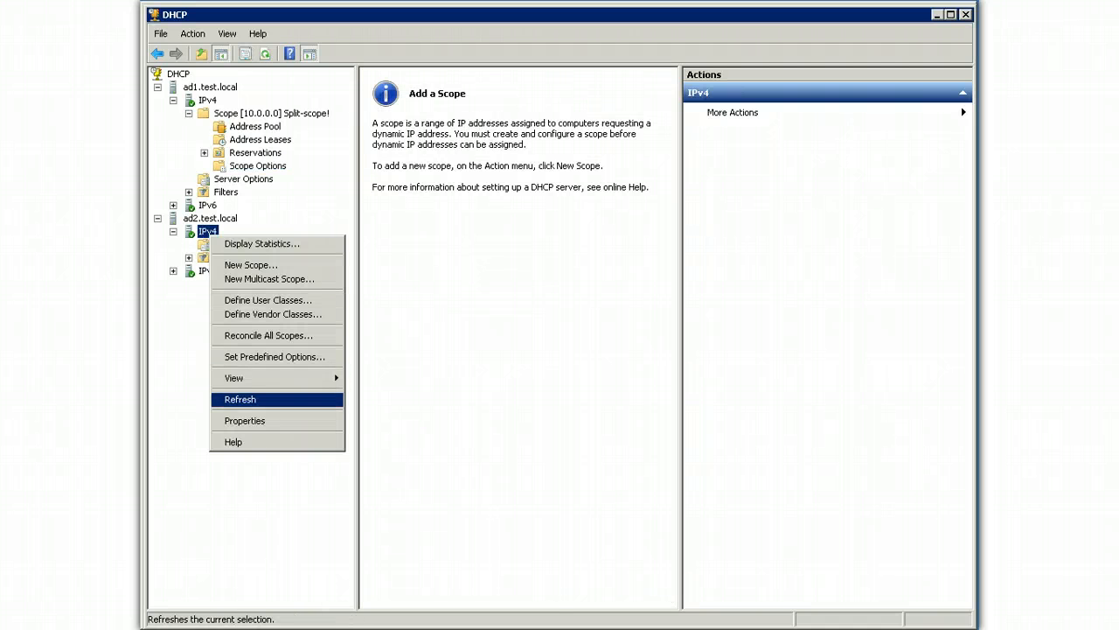
pyautogui.click(254, 400)
pyautogui.click(189, 245)
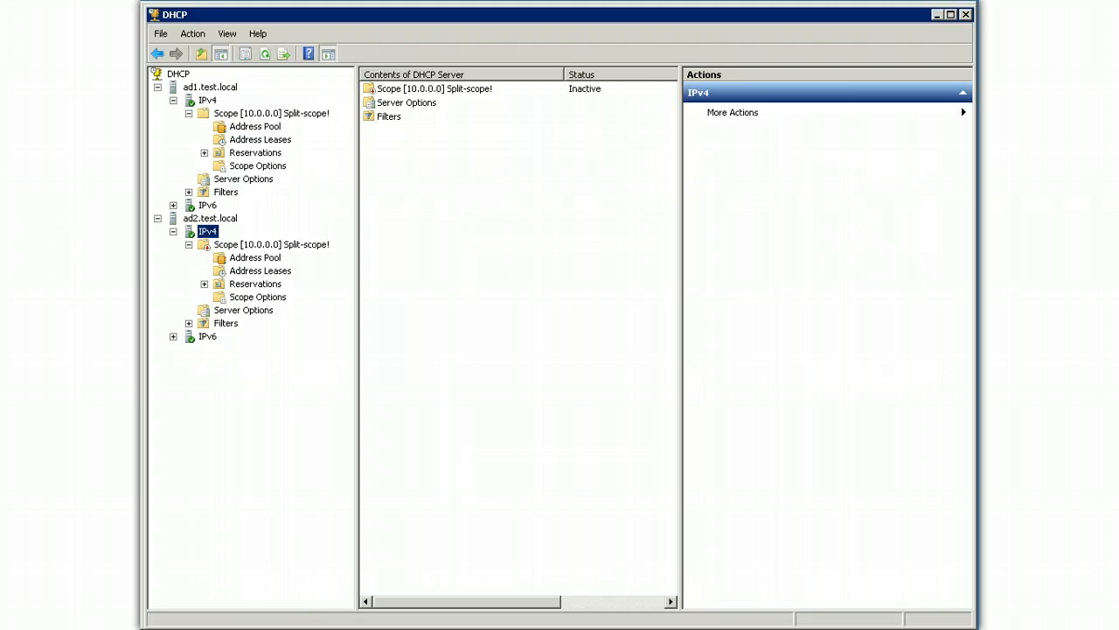
pyautogui.click(255, 258)
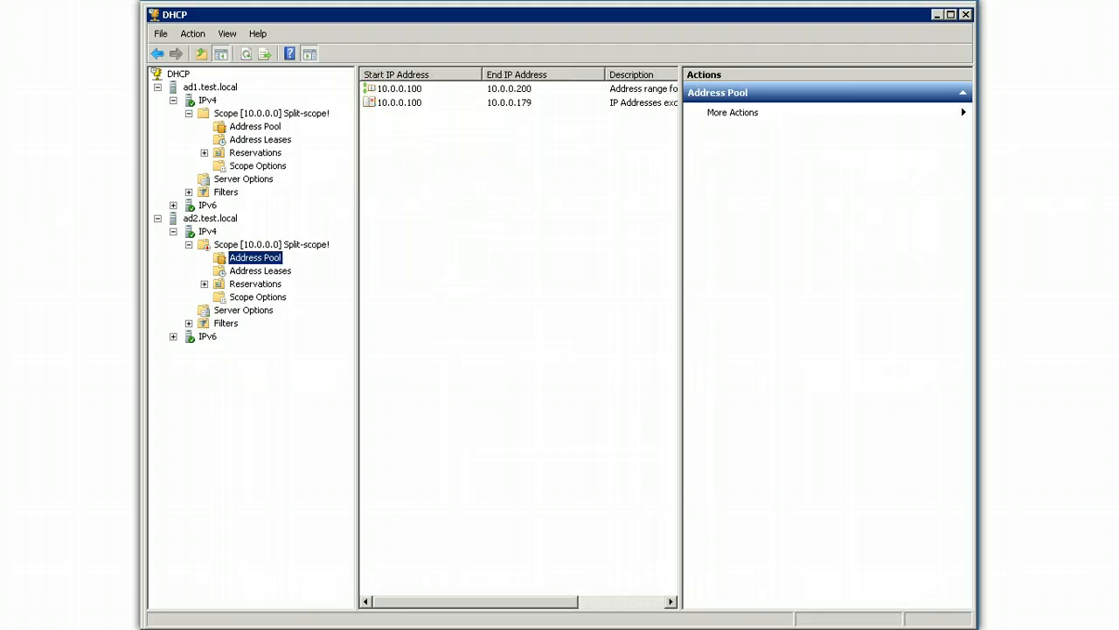
pyautogui.click(258, 297)
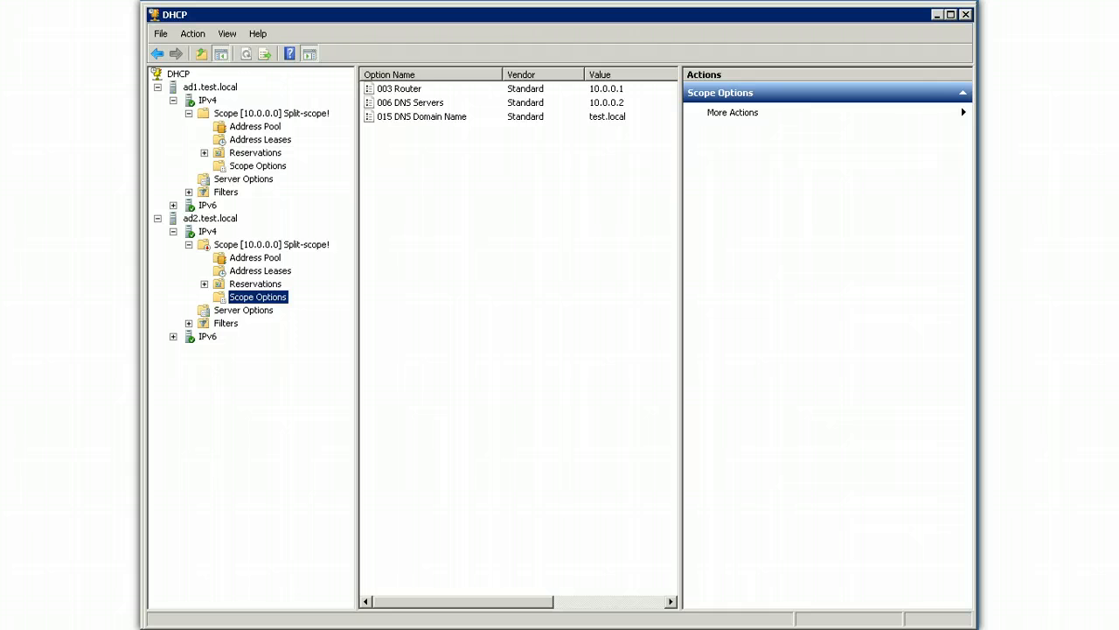
# Step: Activate the Split-scope! scope on ad2.test.local
pyautogui.click(271, 245)
pyautogui.rightClick(313, 245)
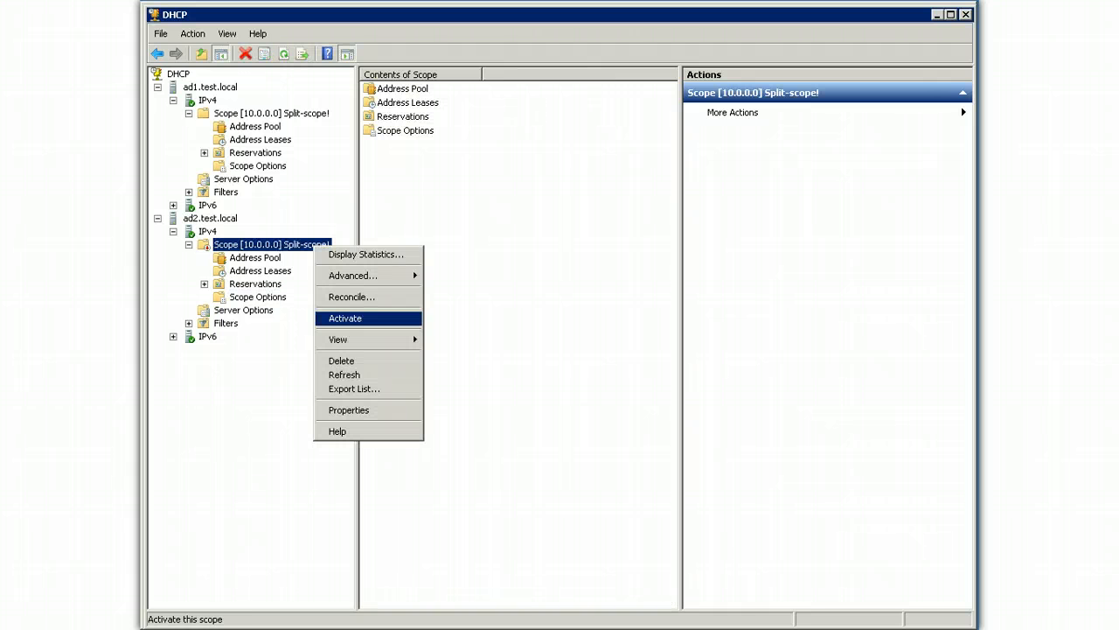
pyautogui.click(350, 318)
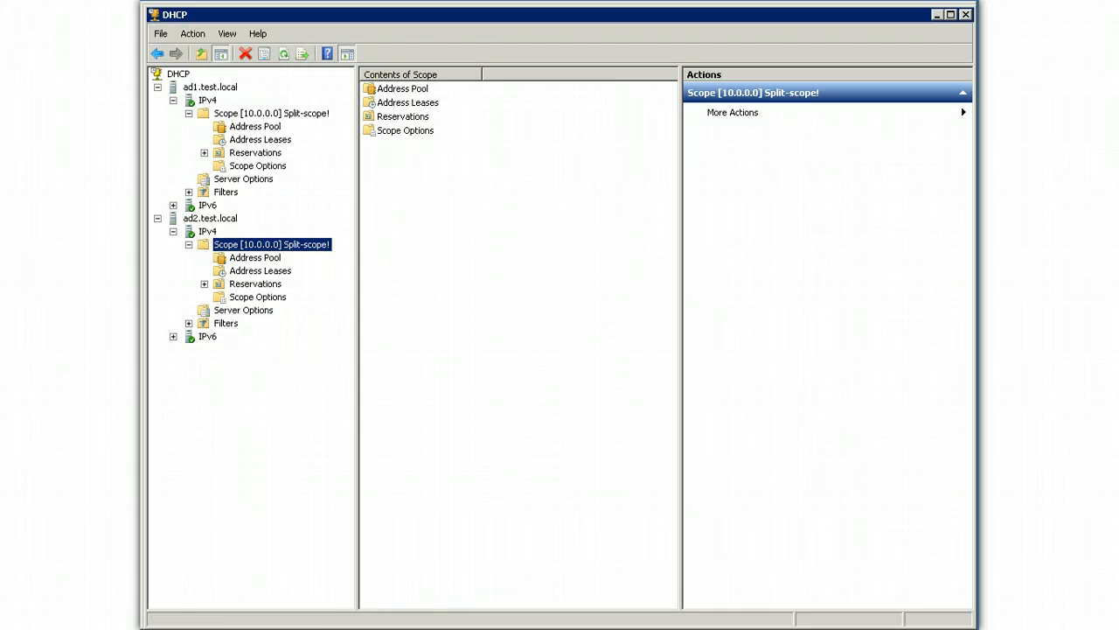